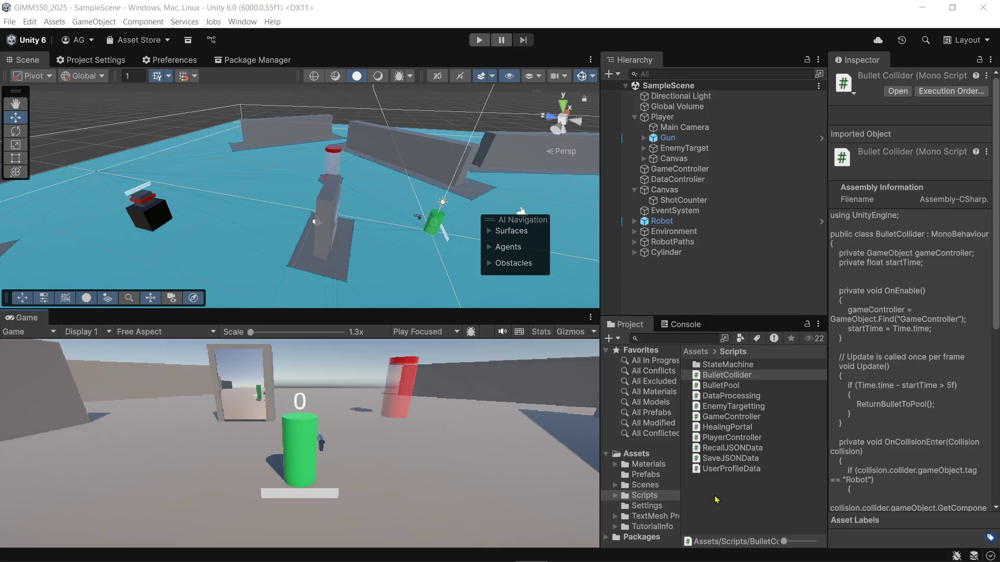
Open the GameController script from the Scripts folder in Visual Studio and reposition the editor window to show its code.
{"action": "left_click", "coordinate": [730, 420]}
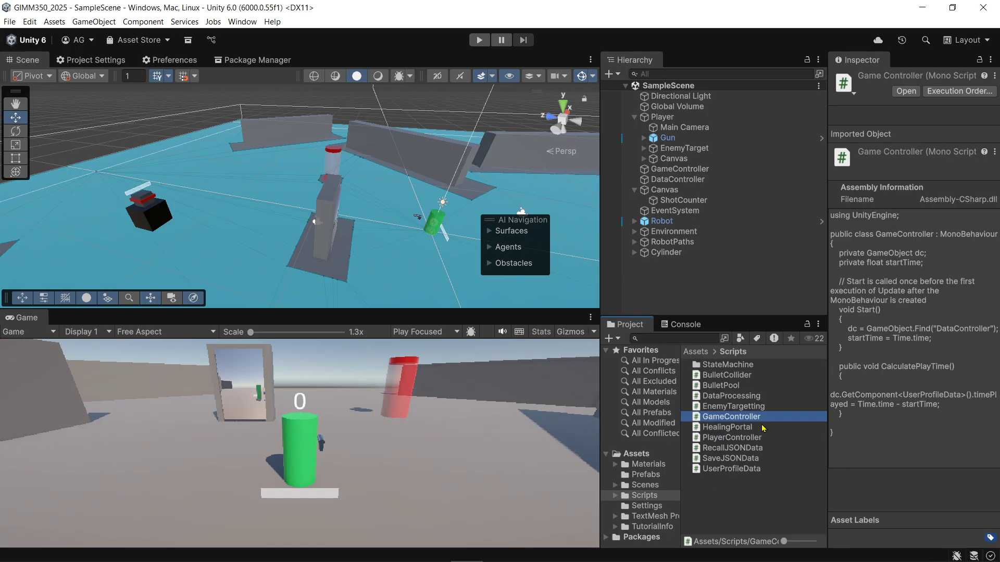
{"action": "double_click", "coordinate": [744, 421]}
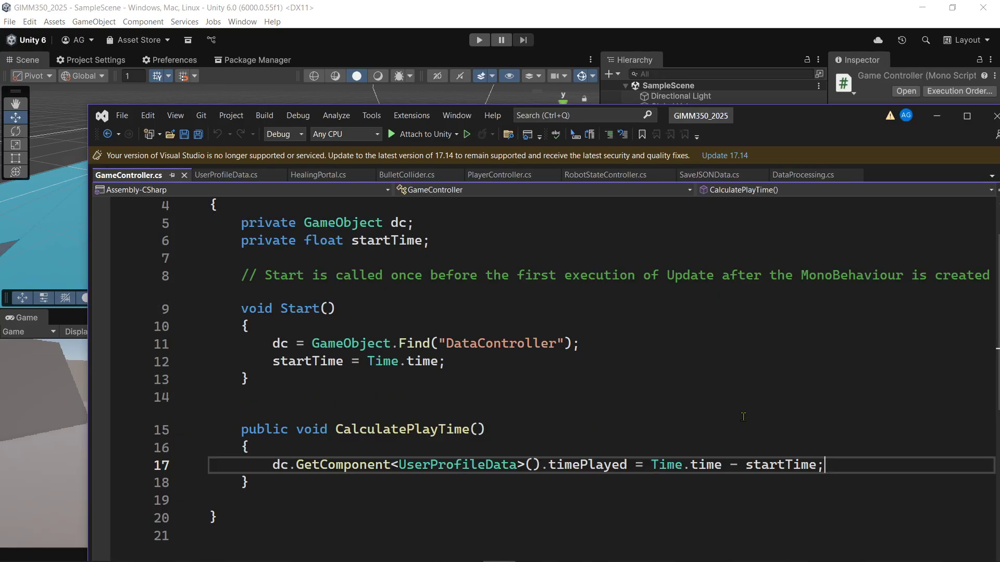
{"action": "left_click_drag", "start_coordinate": [785, 125], "coordinate": [789, 41]}
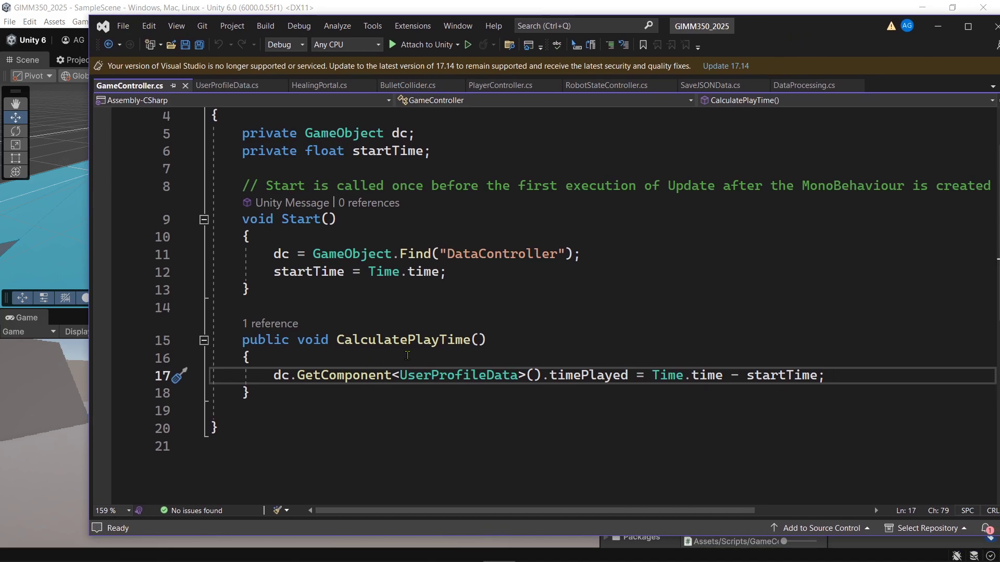
{"action": "scroll", "coordinate": [408, 356], "scroll_direction": "up", "scroll_amount": 1}
{"action": "scroll", "coordinate": [386, 364], "scroll_direction": "down", "scroll_amount": 1}
{"action": "scroll", "coordinate": [381, 367], "scroll_direction": "up", "scroll_amount": 1}
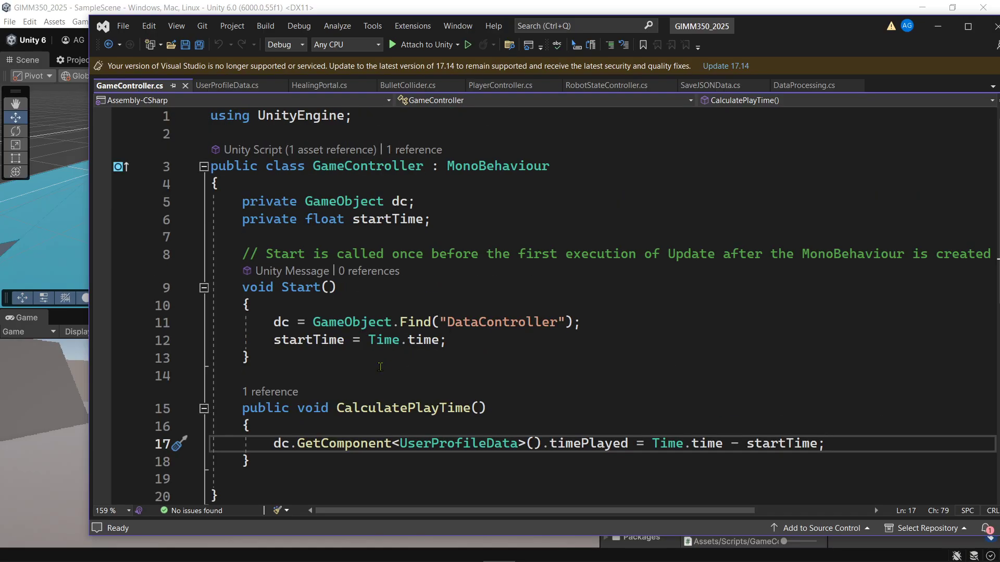
{"action": "scroll", "coordinate": [266, 484], "scroll_direction": "down", "scroll_amount": 1}
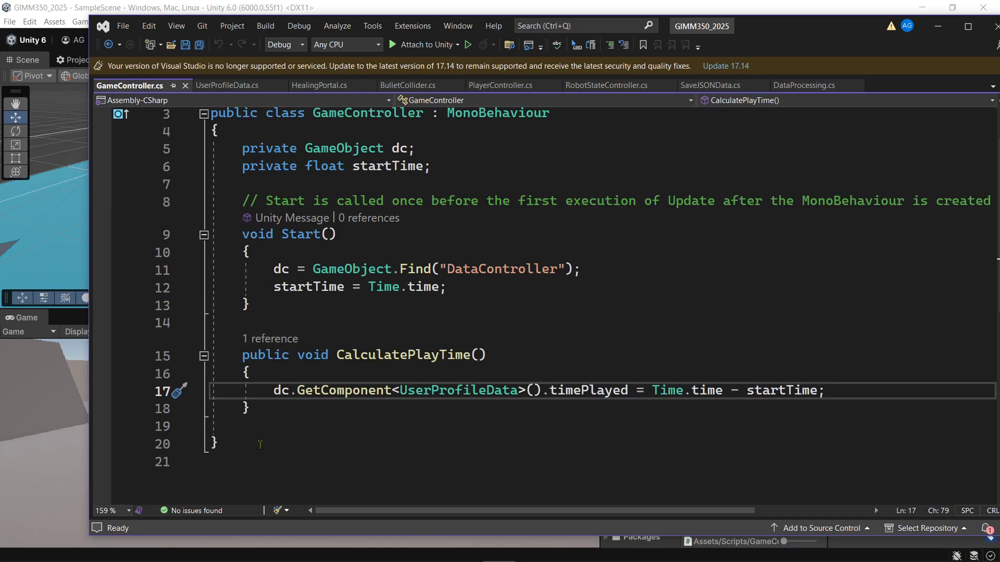
Add an empty private void Update() method below CalculatePlayTime() in the GameController class.
{"action": "left_click", "coordinate": [338, 416]}
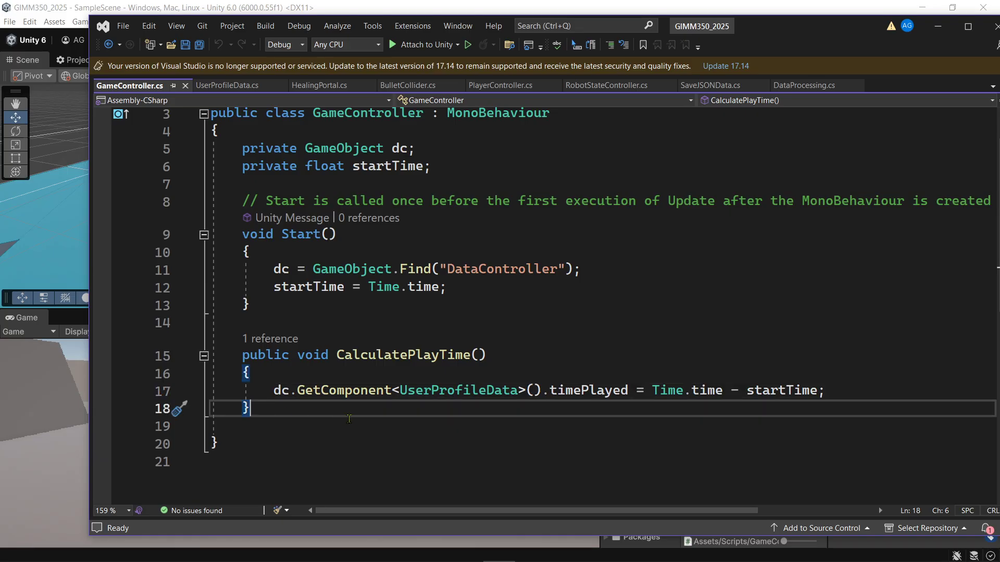
{"action": "key", "text": "Return"}
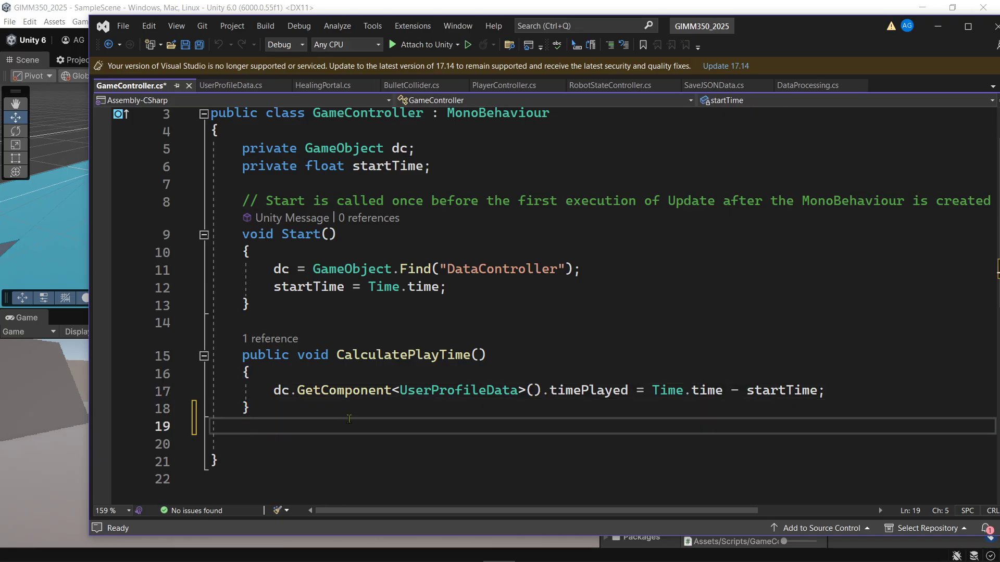
{"action": "key", "text": "Return"}
{"action": "type", "text": "update"}
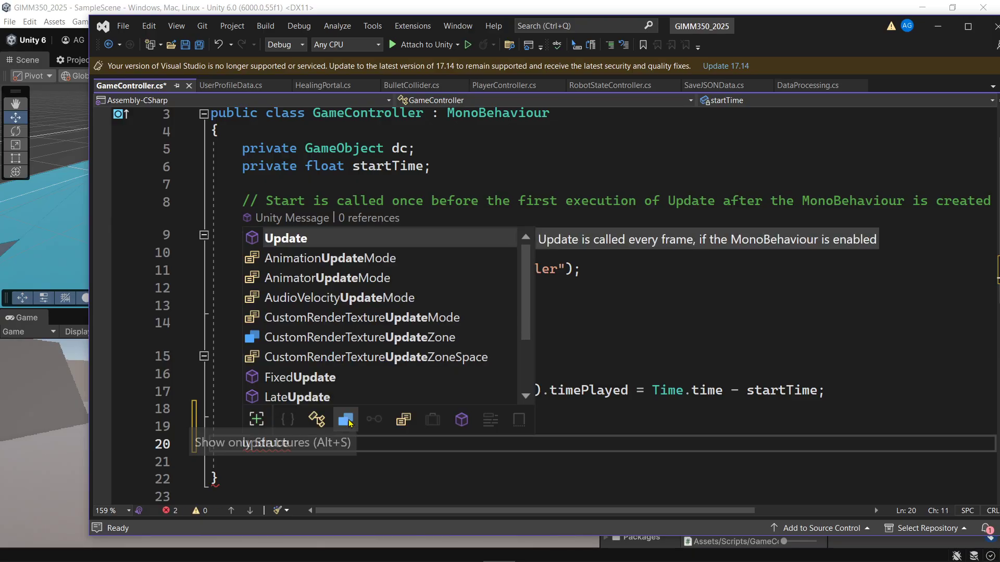
{"action": "key", "text": "Return"}
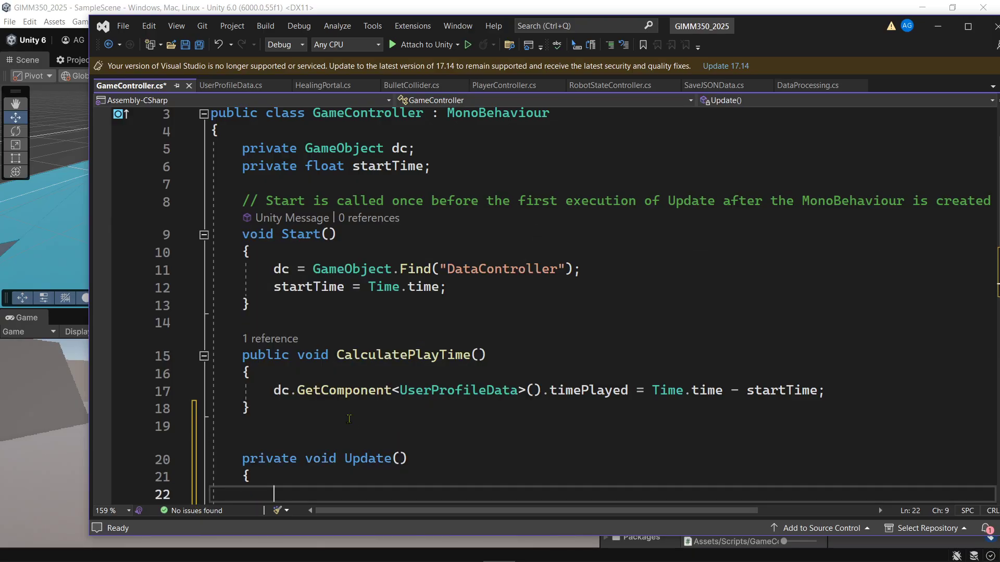
Inside Update(), add an if block with the condition Input.GetKeyDown(KeyCode.P) and an empty body.
{"action": "scroll", "coordinate": [349, 419], "scroll_direction": "down", "scroll_amount": 2}
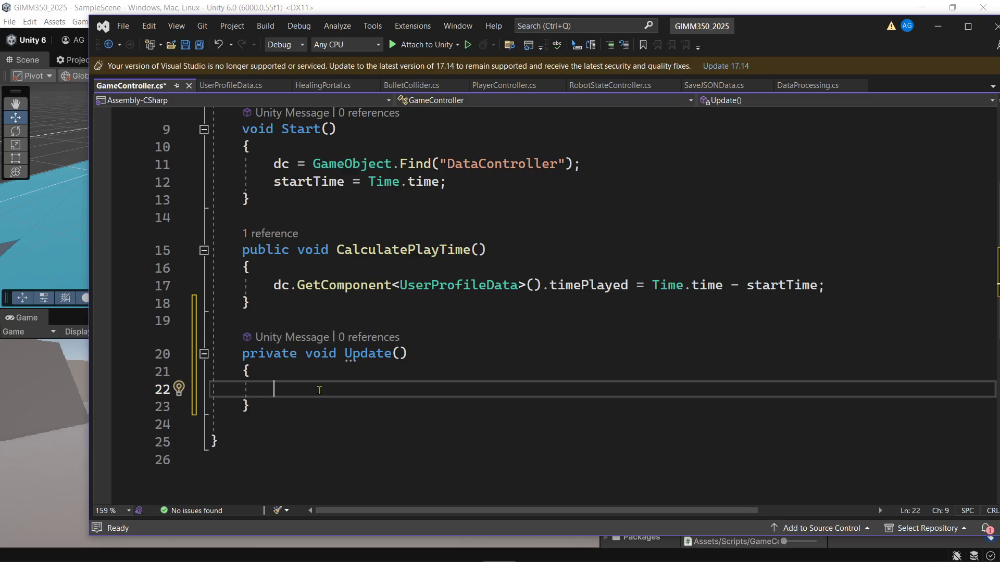
{"action": "scroll", "coordinate": [420, 380], "scroll_direction": "up", "scroll_amount": 3}
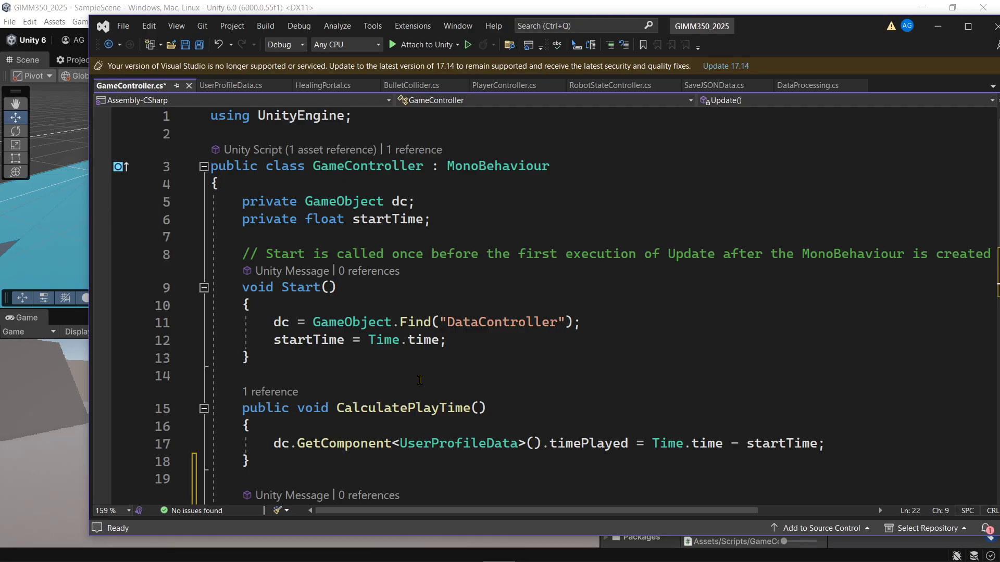
{"action": "scroll", "coordinate": [419, 379], "scroll_direction": "down", "scroll_amount": 3}
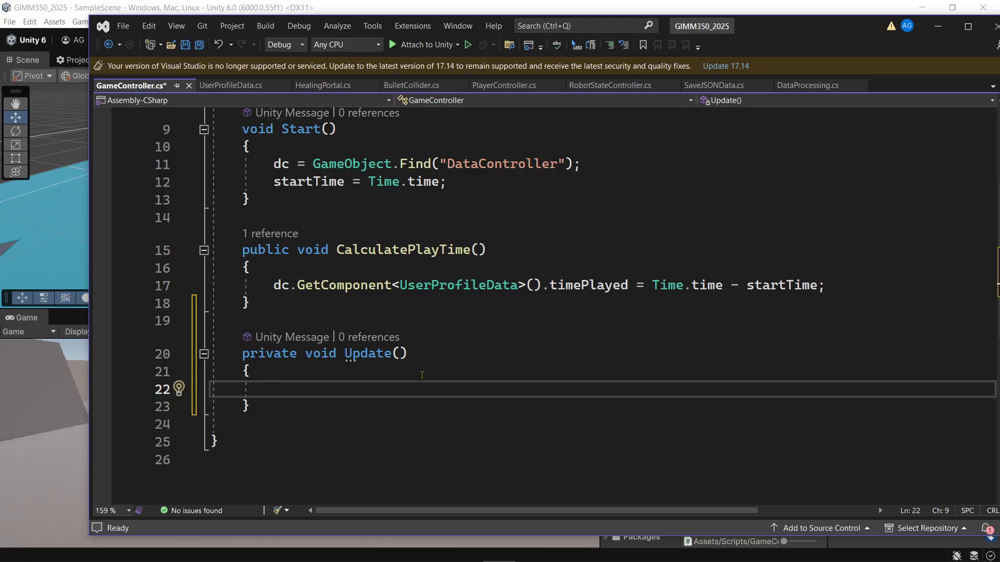
{"action": "type", "text": "if ("}
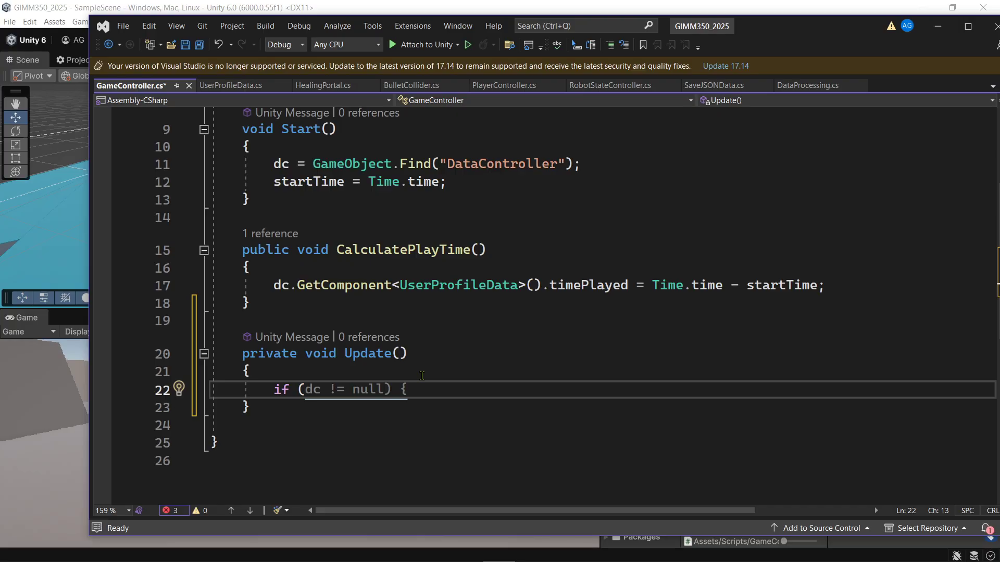
{"action": "type", "text": "Input"}
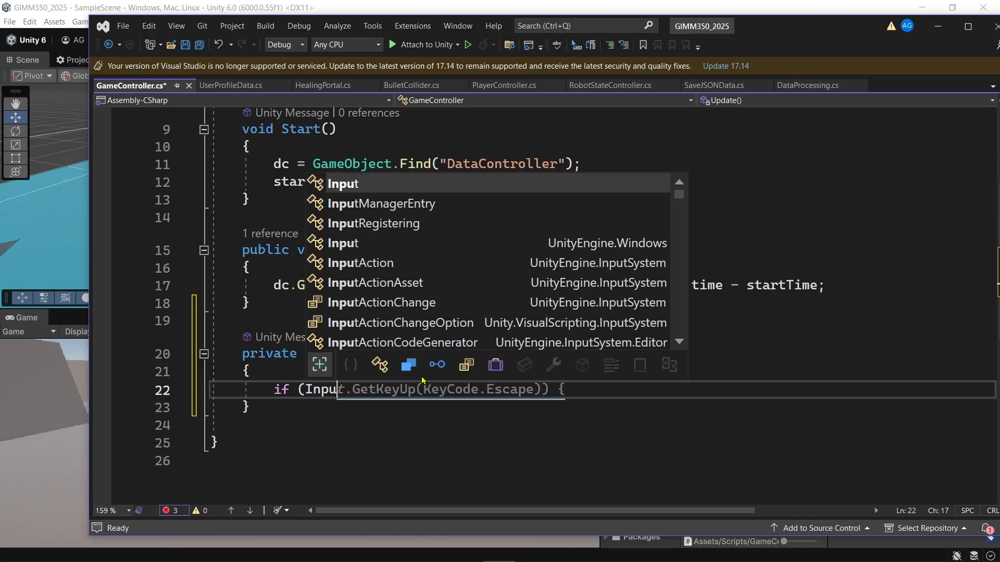
{"action": "key", "text": "Escape"}
{"action": "type", "text": ".G"}
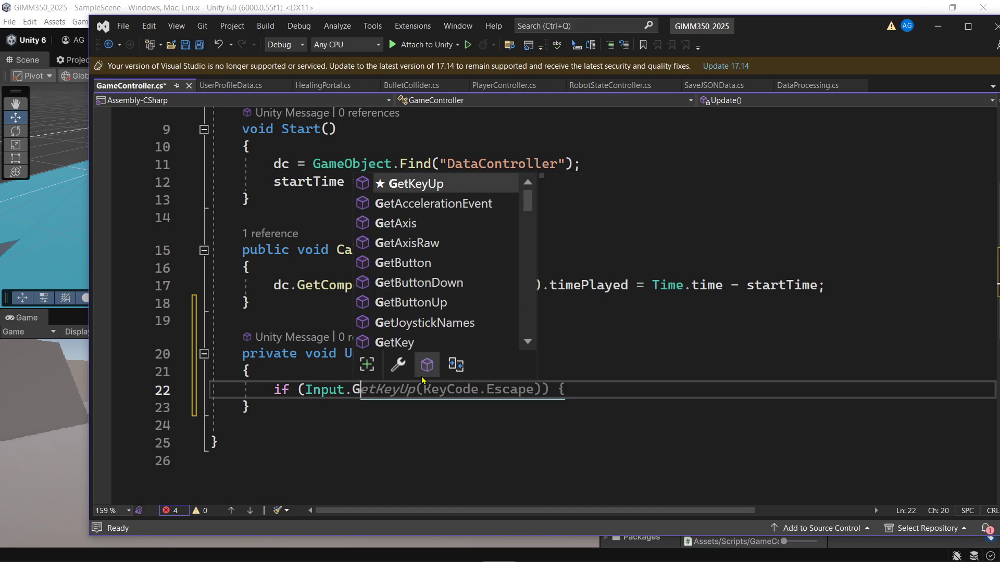
{"action": "type", "text": "etKeyD"}
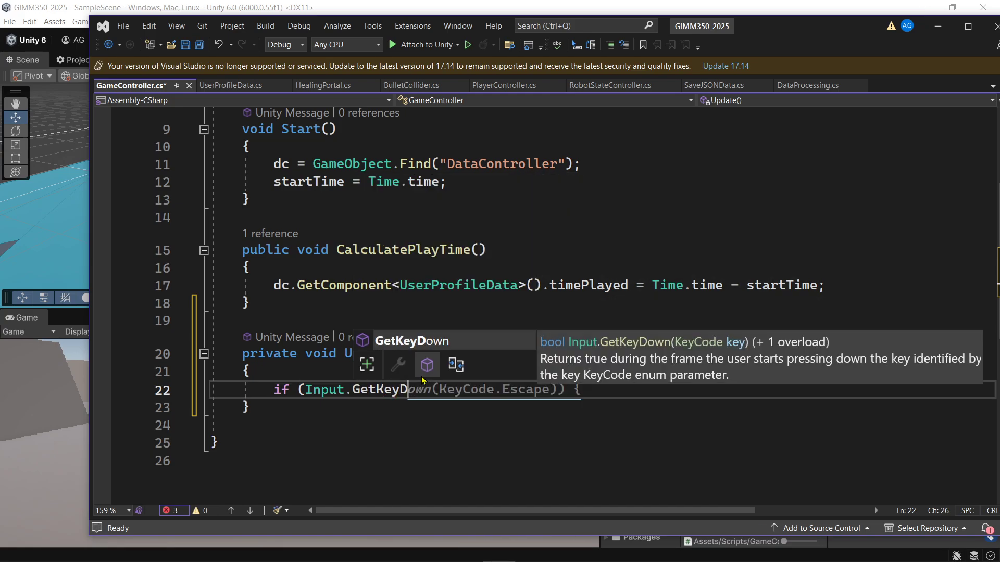
{"action": "type", "text": "own(KeyCod"}
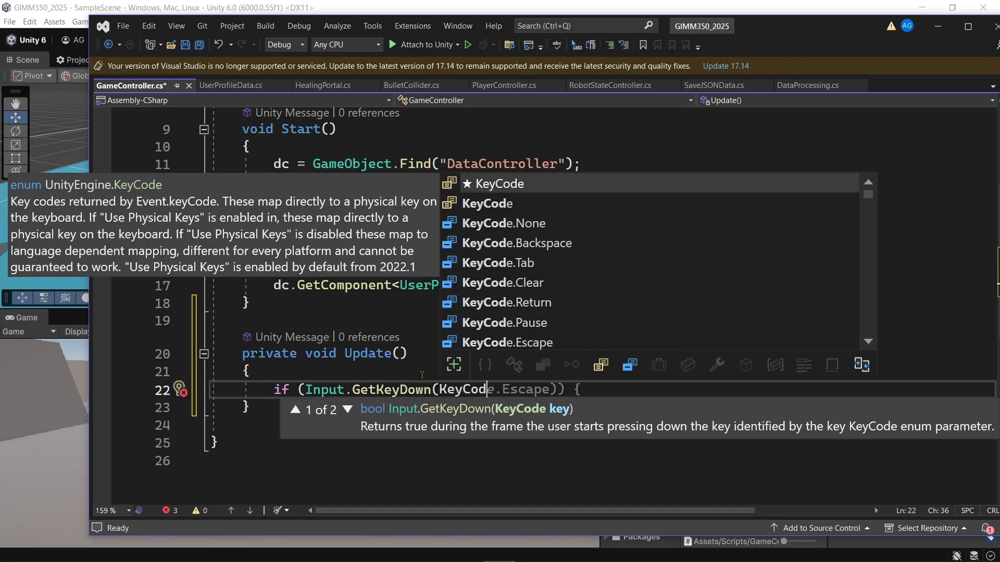
{"action": "type", "text": "e"}
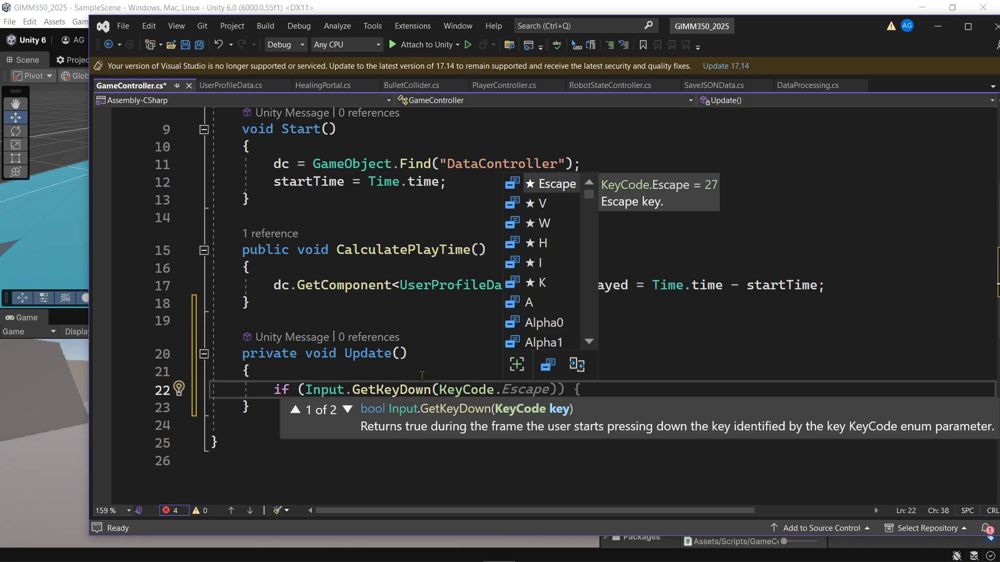
{"action": "type", "text": ".P"}
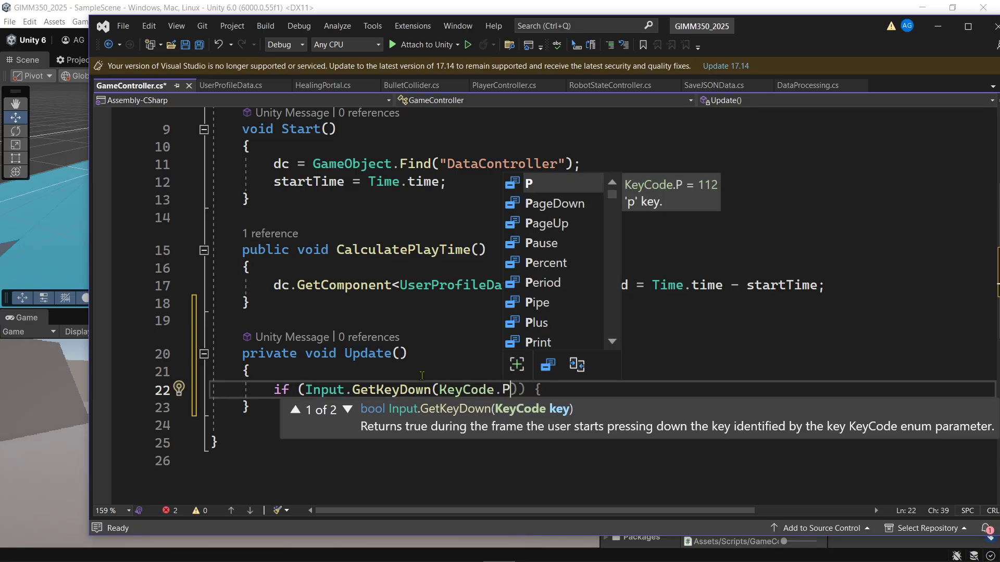
{"action": "key", "text": "Escape"}
{"action": "key", "text": "Tab"}
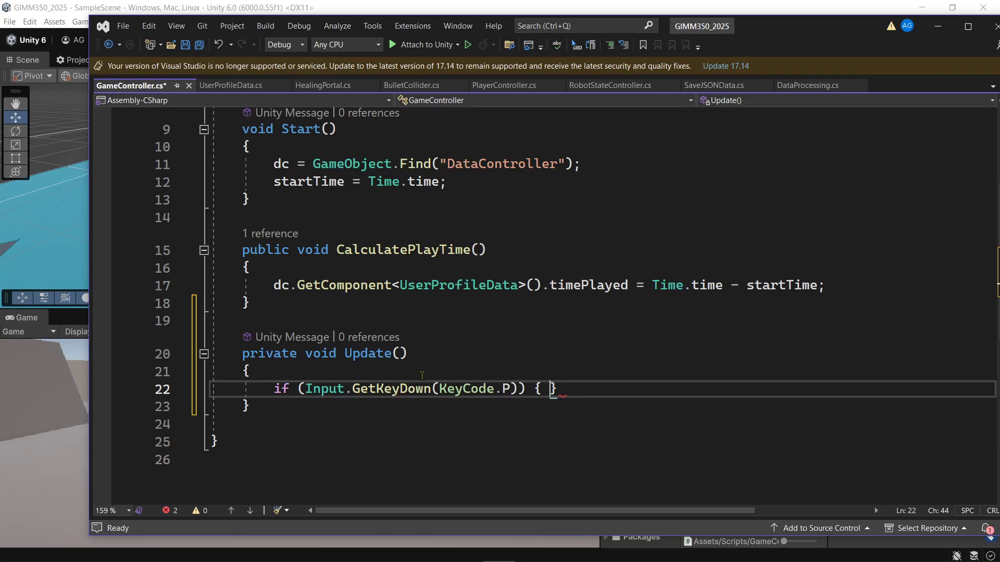
{"action": "key", "text": "Return"}
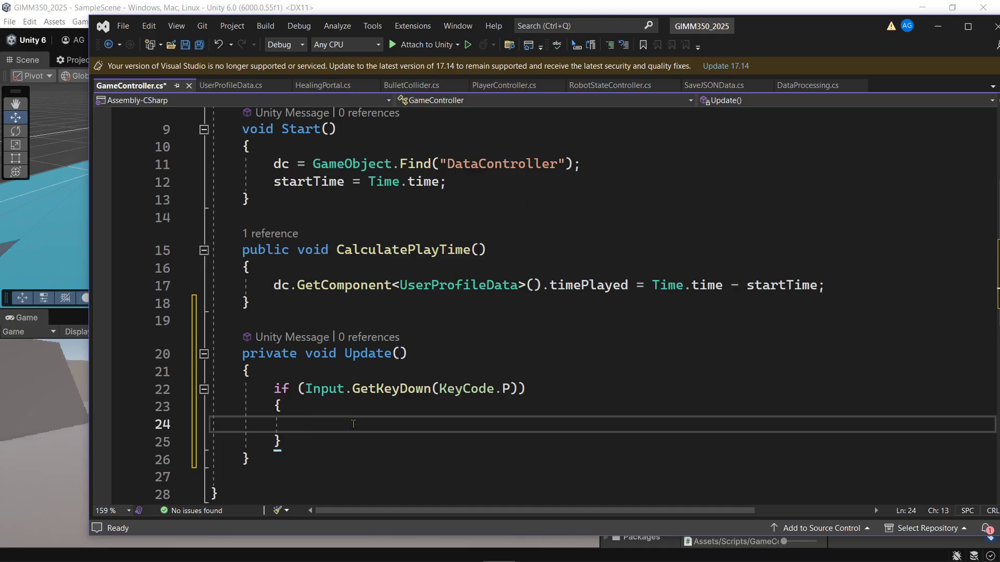
Add the statement Time.timeScale = 0f; inside the KeyCode.P if block and save the script.
{"action": "type", "text": "Time"}
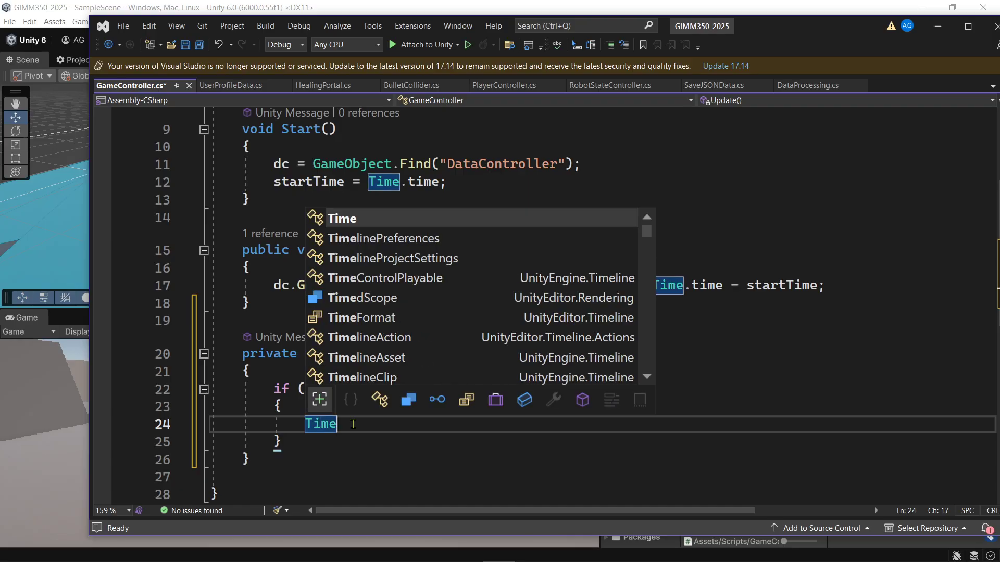
{"action": "type", "text": ".timeS"}
{"action": "key", "text": "Tab"}
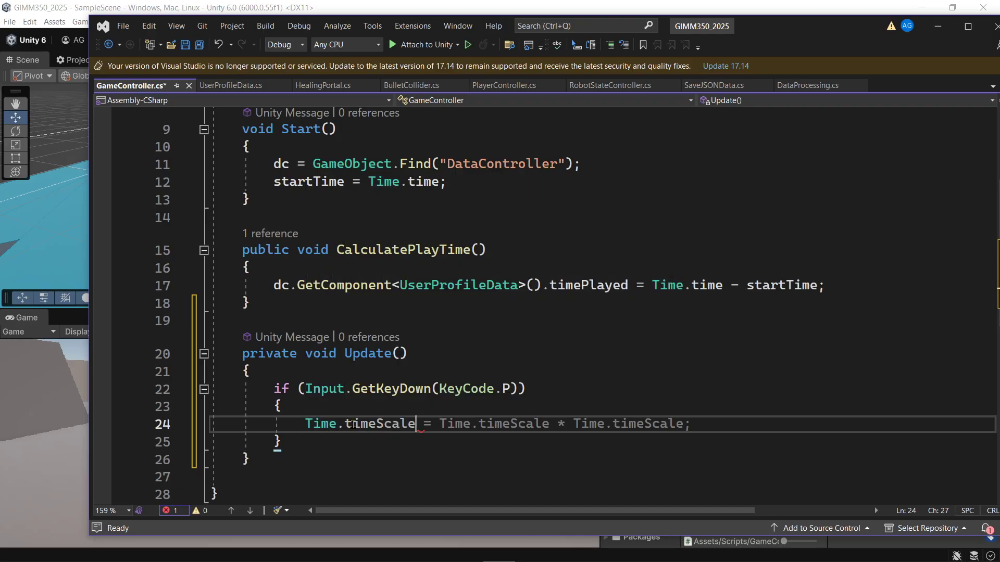
{"action": "type", "text": "= 0f;"}
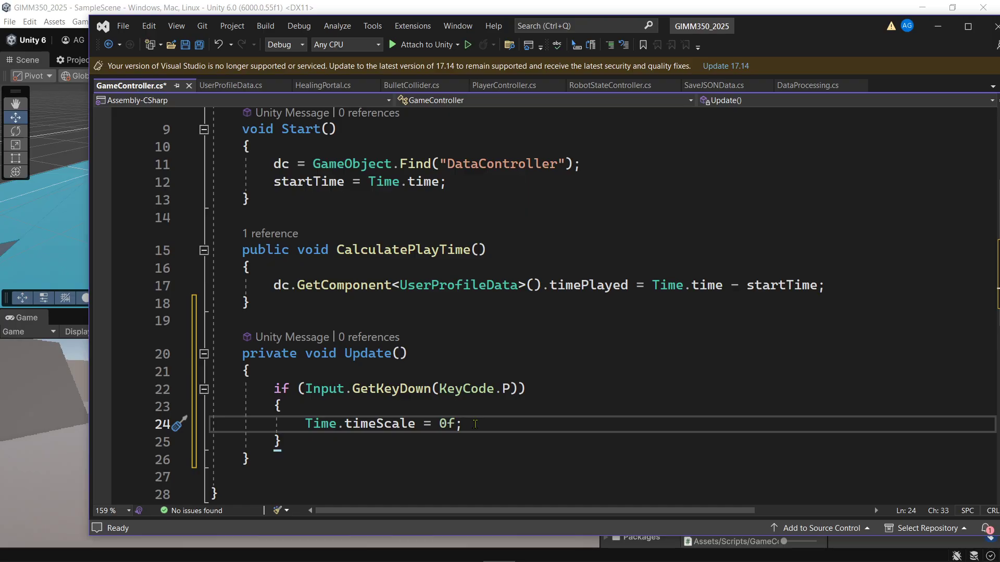
{"action": "key", "text": "ctrl+s"}
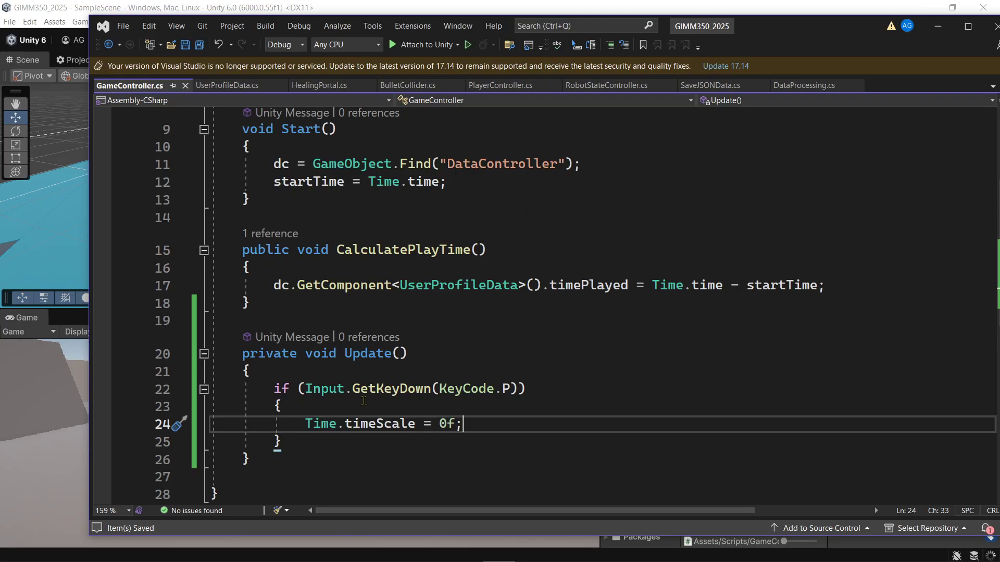
Add an empty public void UnpauseGame() method below Update().
{"action": "scroll", "coordinate": [327, 404], "scroll_direction": "down", "scroll_amount": 1}
{"action": "left_click", "coordinate": [327, 405]}
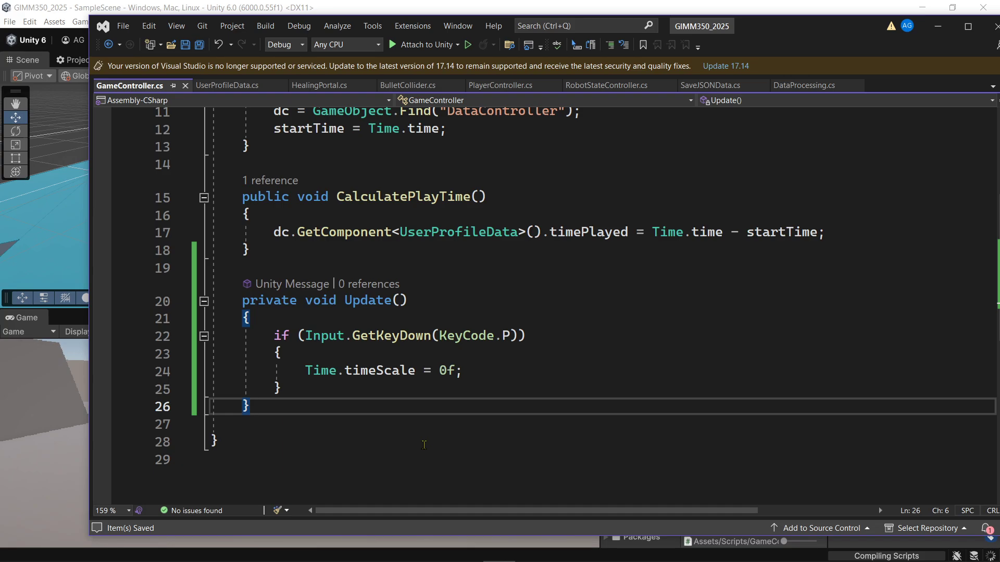
{"action": "key", "text": "Return"}
{"action": "key", "text": "Return"}
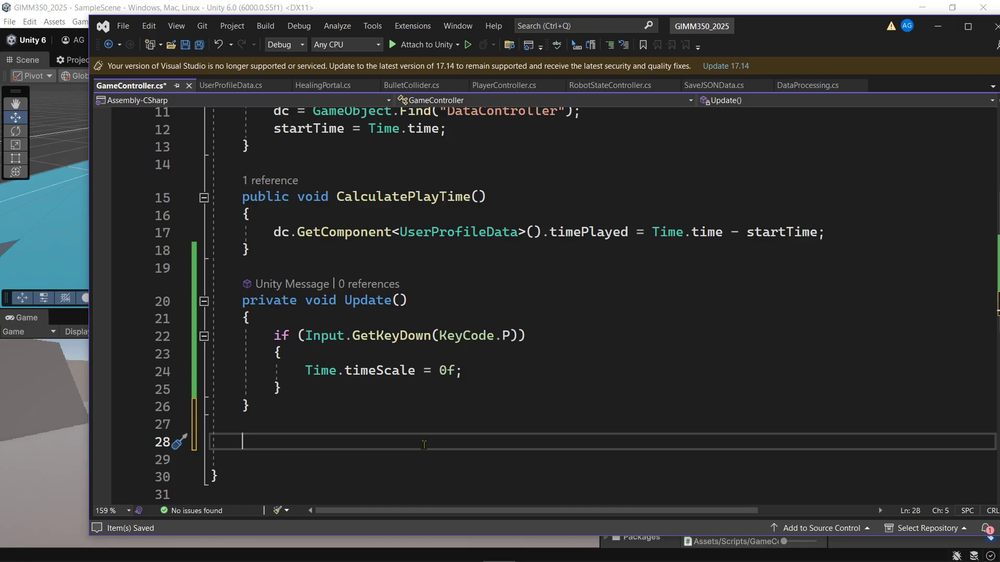
{"action": "type", "text": "public void "}
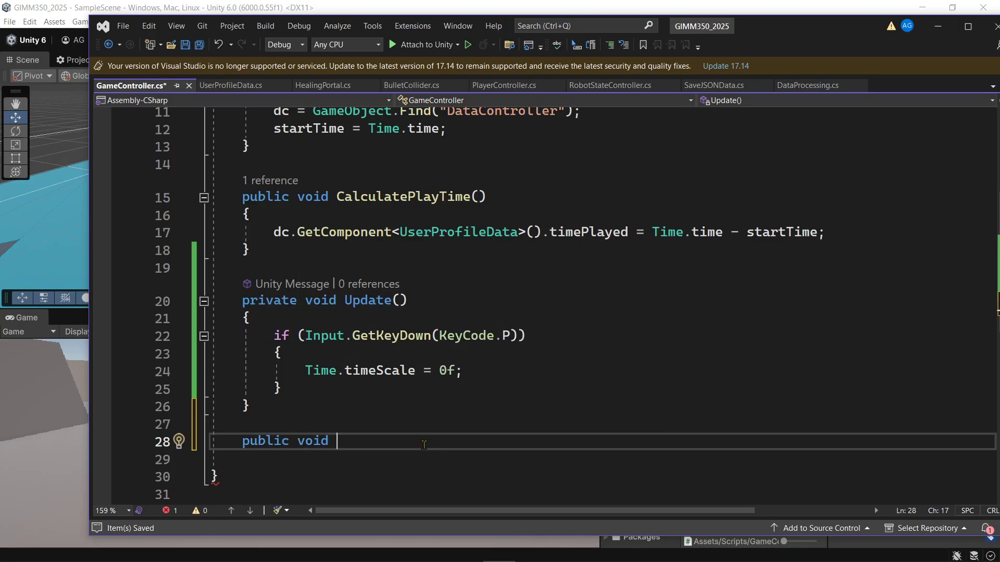
{"action": "type", "text": "Up"}
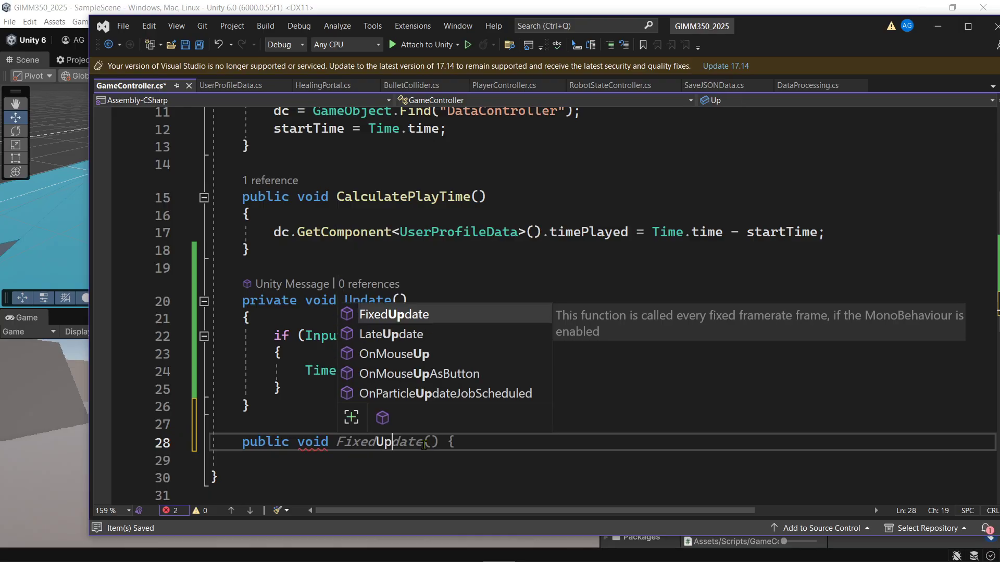
{"action": "type", "text": "npau"}
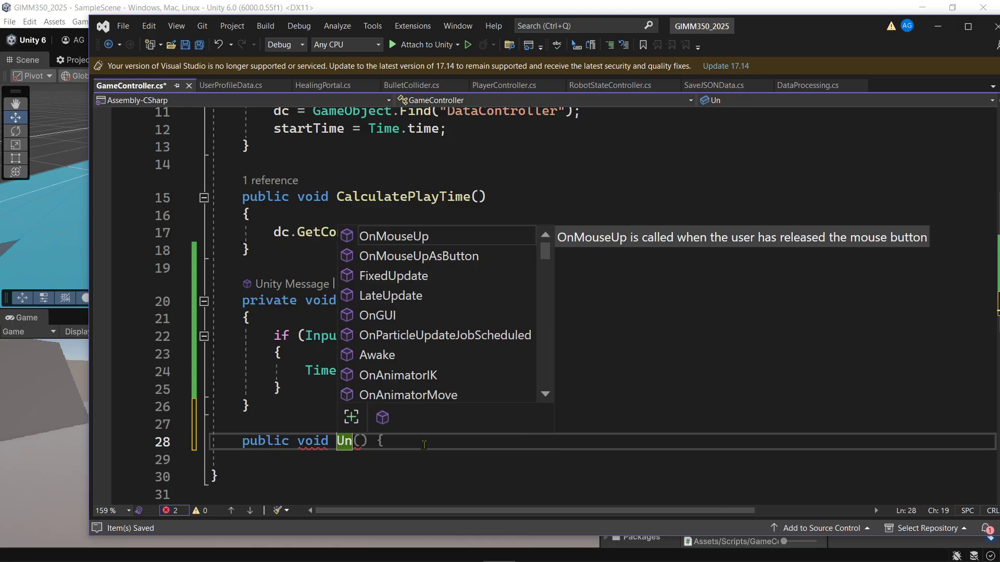
{"action": "type", "text": "seGame()"}
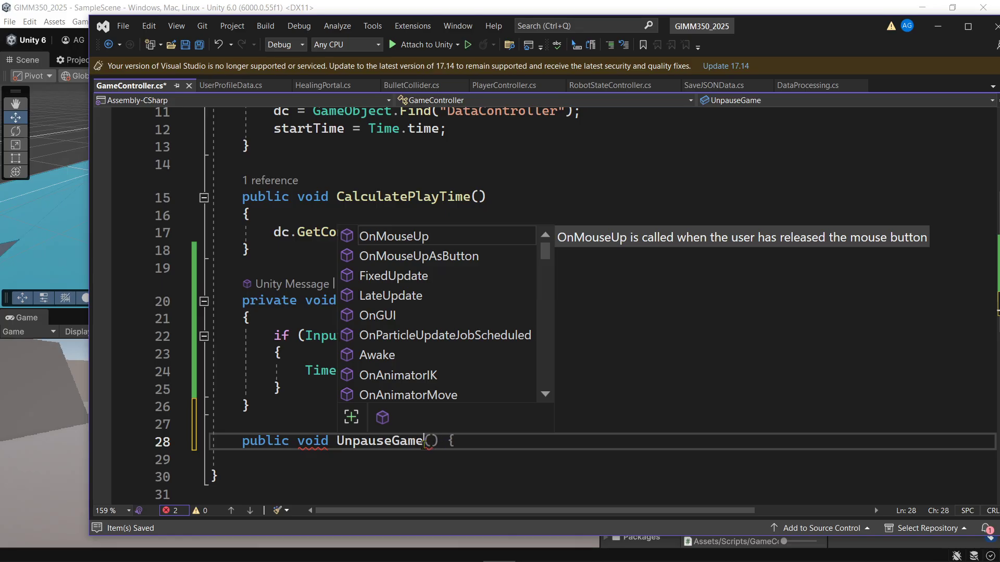
{"action": "type", "text": "{"}
{"action": "key", "text": "Return"}
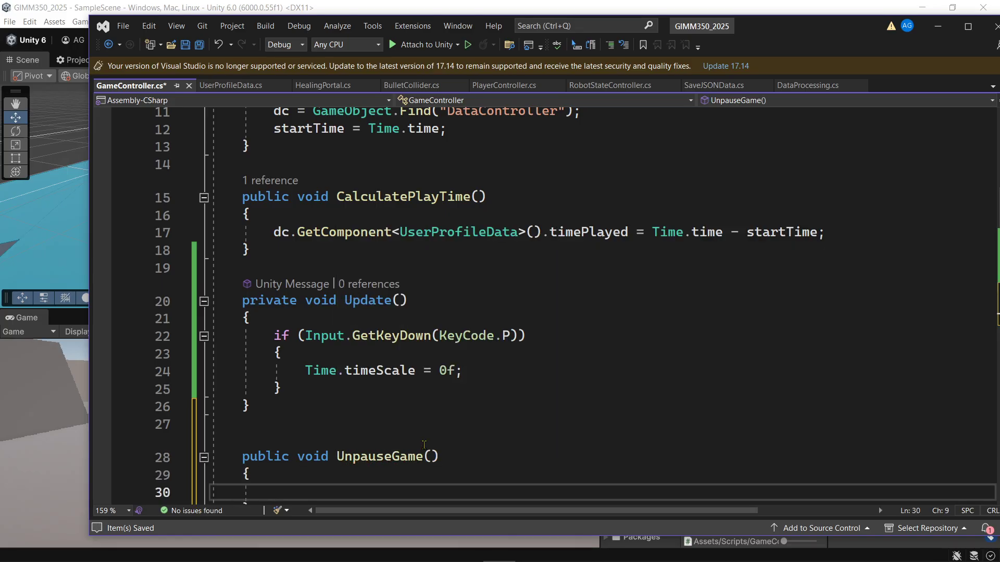
Add the statement Time.timeScale = 1f; inside the UnpauseGame() method and save the script.
{"action": "scroll", "coordinate": [483, 385], "scroll_direction": "down", "scroll_amount": 2}
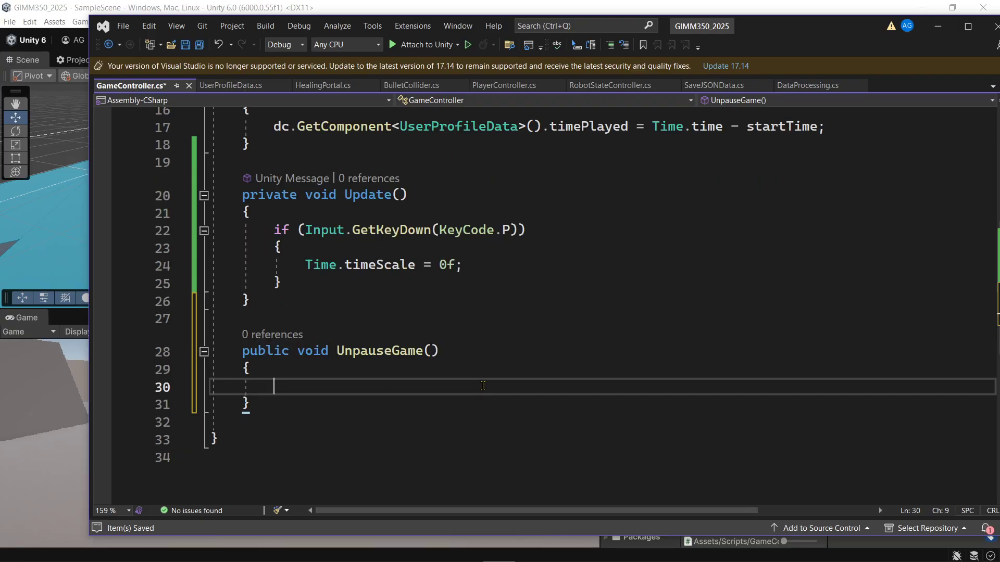
{"action": "type", "text": "Time"}
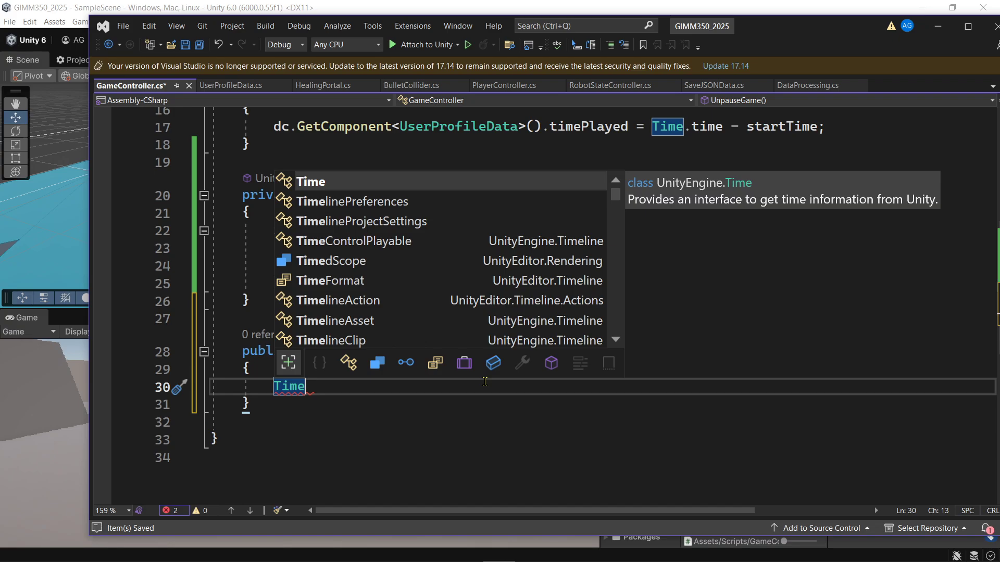
{"action": "type", "text": ".timeS"}
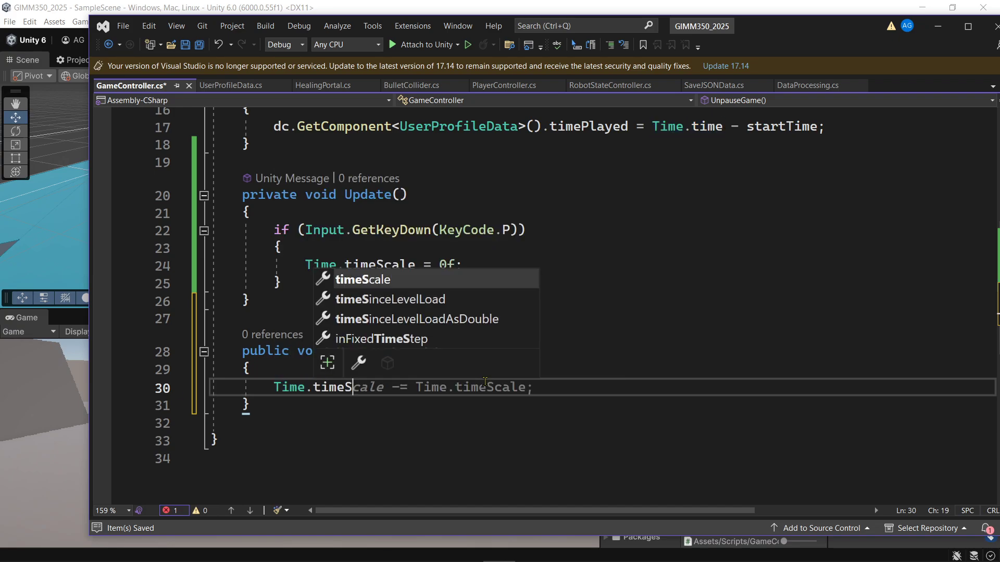
{"action": "type", "text": "cale = 1f:"}
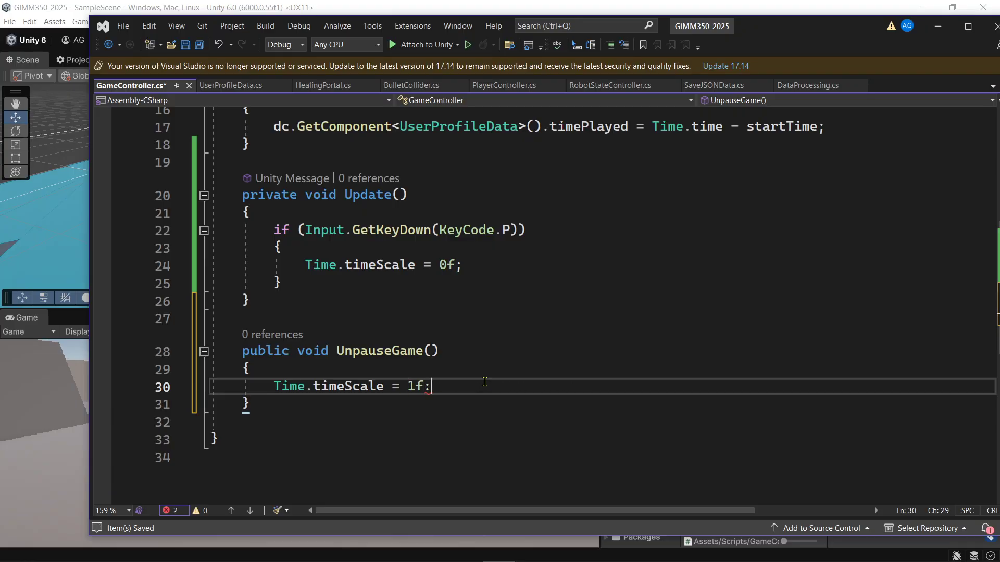
{"action": "key", "text": "BackSpace"}
{"action": "type", "text": ";"}
{"action": "key", "text": "ctrl+s"}
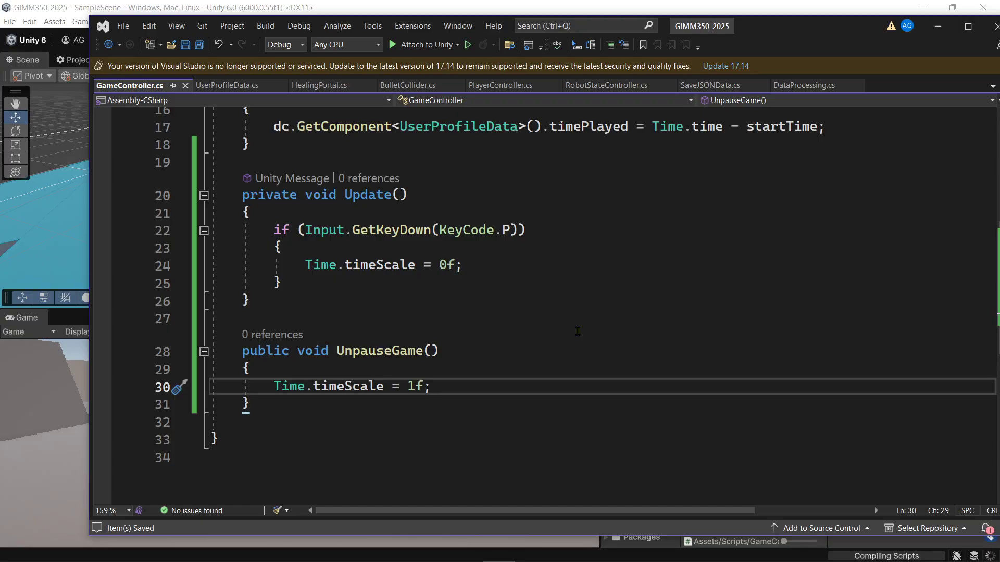
Switch to Unity, check the GameController object's components, and run the game to test shooting and pausing.
{"action": "left_click", "coordinate": [786, 7]}
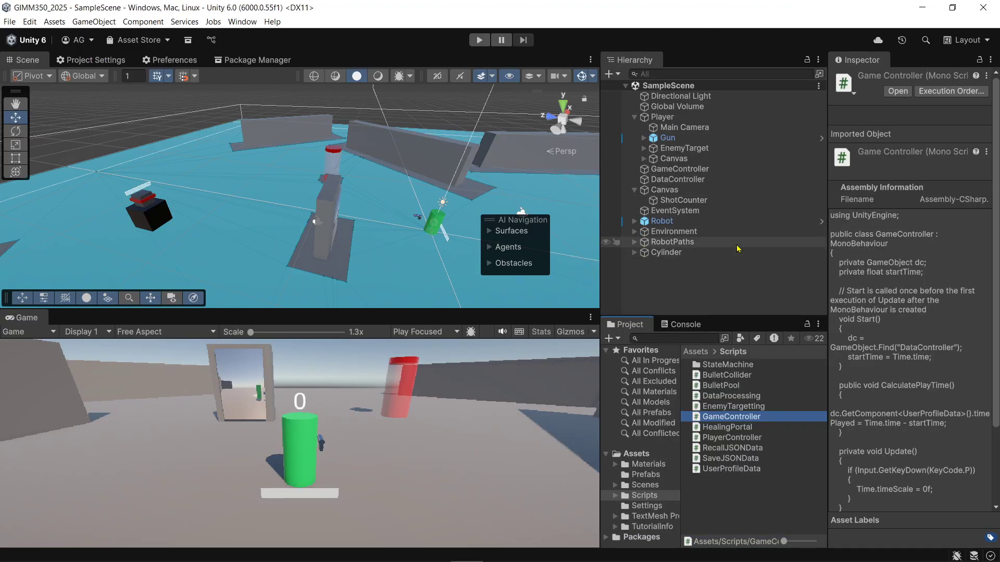
{"action": "left_click", "coordinate": [689, 169]}
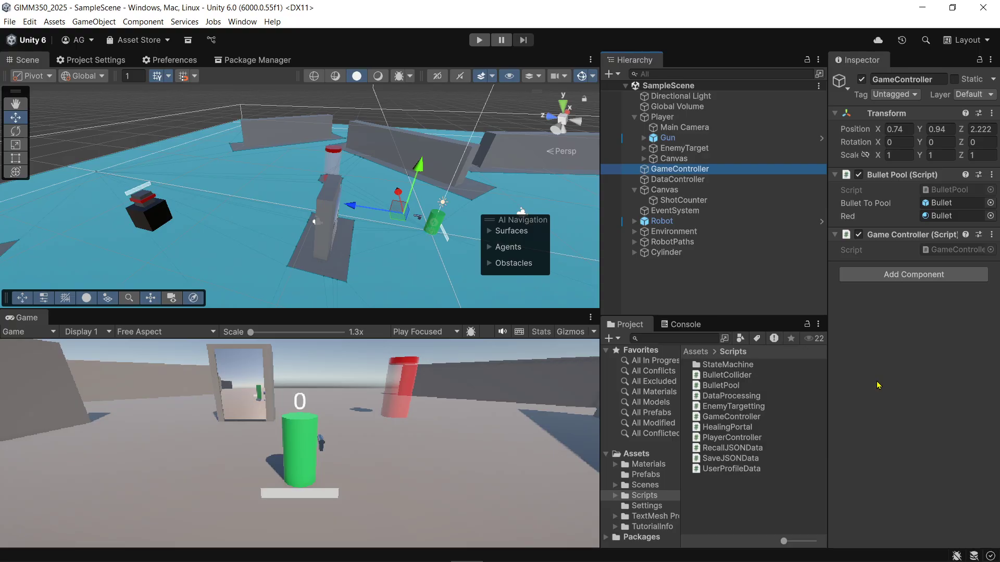
{"action": "left_click", "coordinate": [480, 41]}
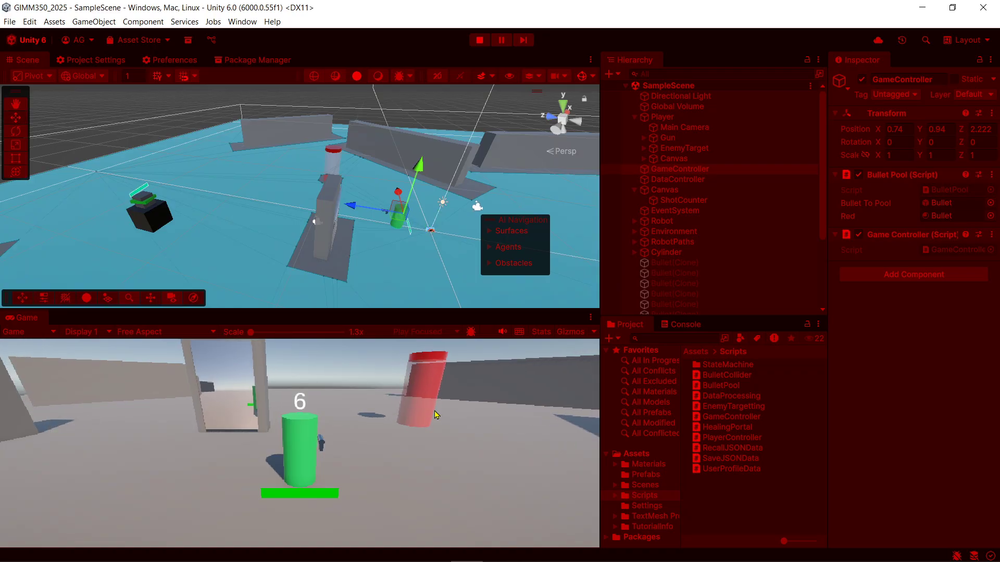
{"action": "left_click", "coordinate": [430, 419]}
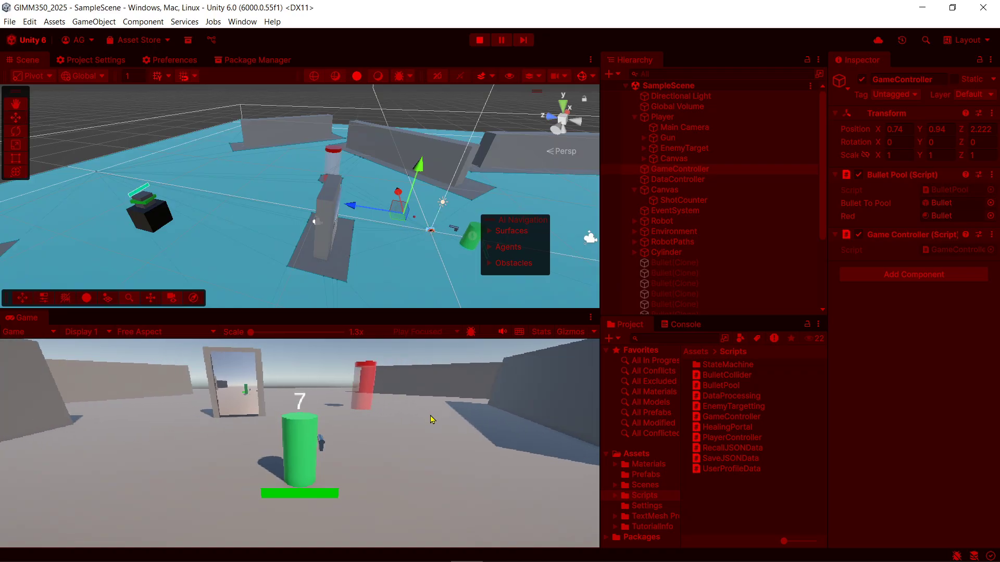
{"action": "left_click", "coordinate": [430, 419]}
{"action": "left_click", "coordinate": [431, 419]}
{"action": "left_click", "coordinate": [431, 420]}
{"action": "left_click", "coordinate": [432, 419]}
{"action": "left_click", "coordinate": [434, 419]}
Inspect the bullet near the red cylinder up close in the Scene view, then exit Play mode.
{"action": "left_click_drag", "start_coordinate": [370, 211], "coordinate": [310, 231], "text": "alt"}
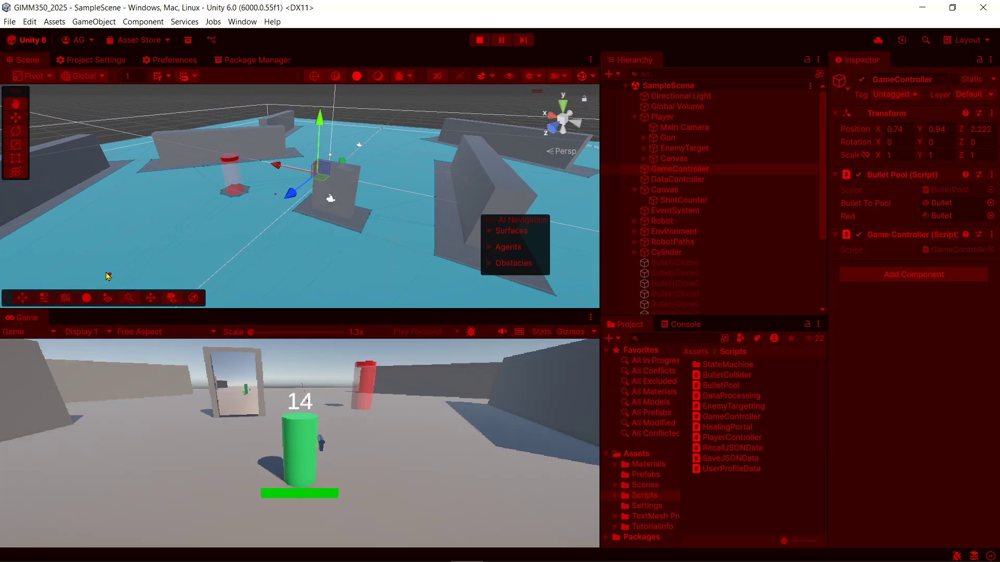
{"action": "scroll", "coordinate": [227, 263], "scroll_direction": "up", "scroll_amount": 5}
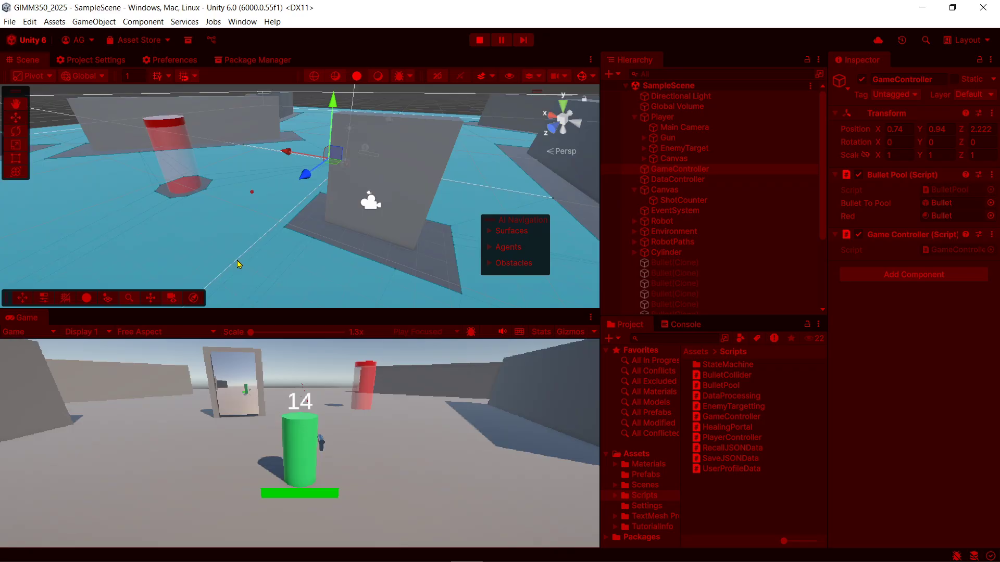
{"action": "scroll", "coordinate": [238, 264], "scroll_direction": "up", "scroll_amount": 5}
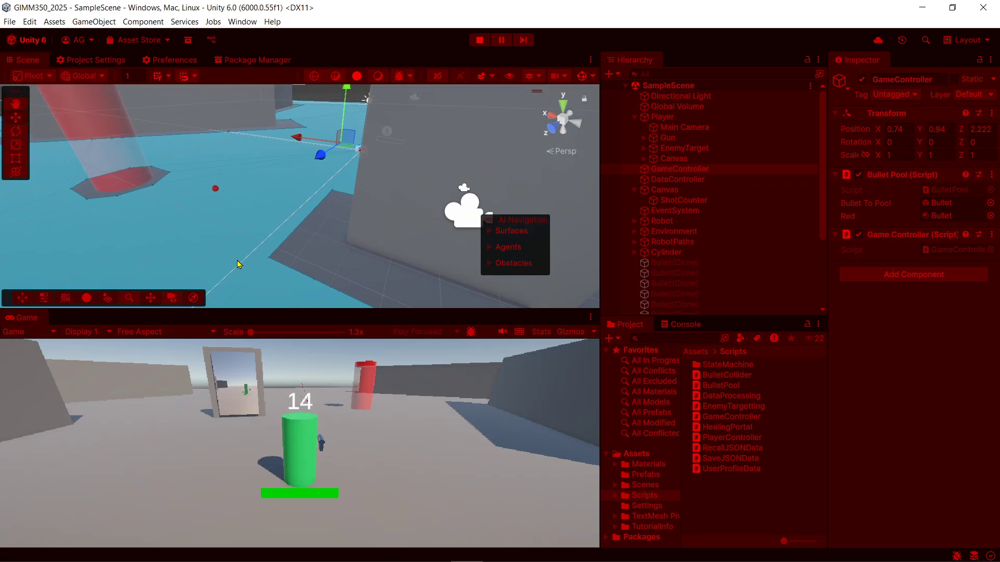
{"action": "scroll", "coordinate": [238, 264], "scroll_direction": "down", "scroll_amount": 2}
{"action": "left_click", "coordinate": [480, 40]}
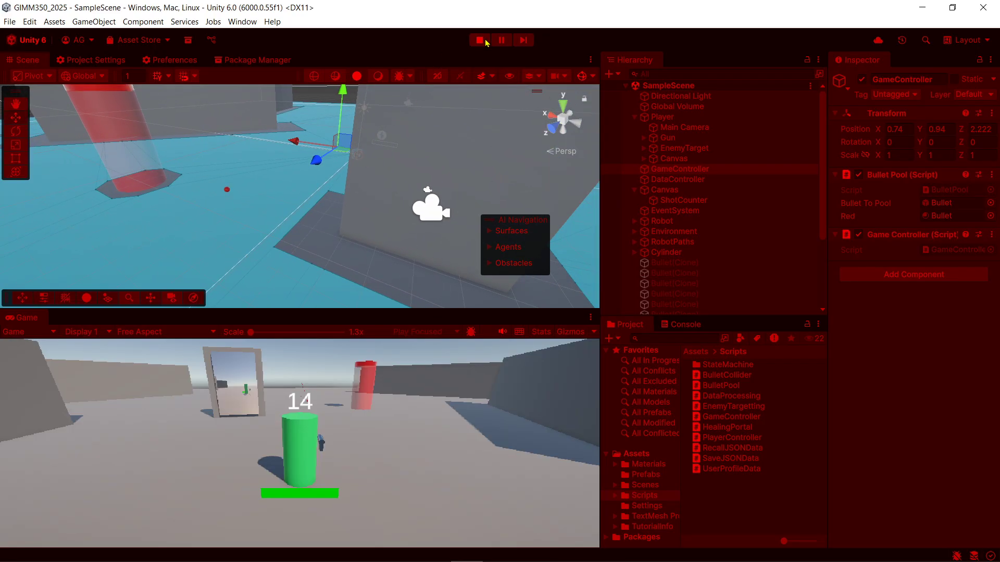
{"action": "left_click", "coordinate": [480, 40]}
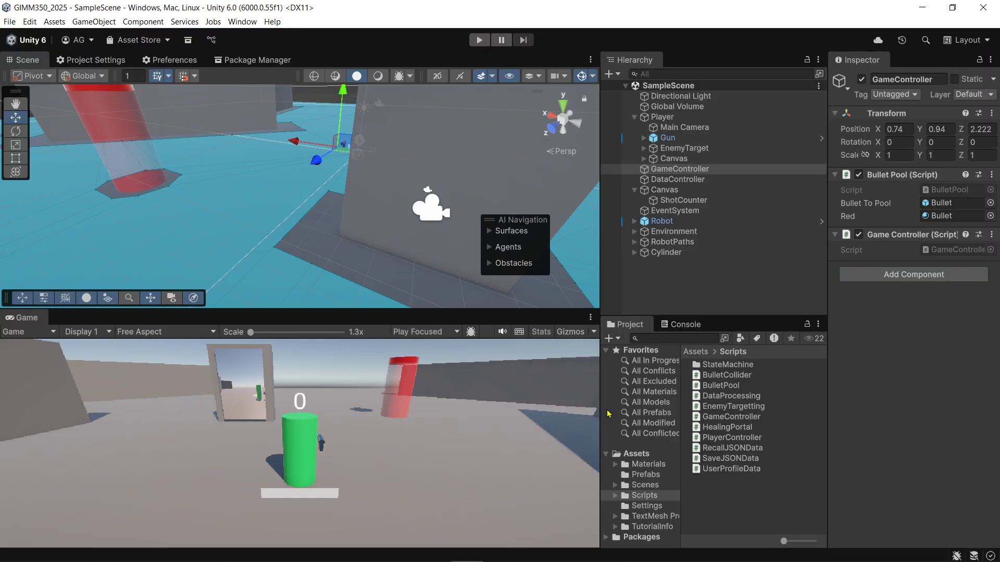
Add a TextMeshPro UI button to the Canvas that contains ShotCounter and name it UnpauseButton.
{"action": "left_click", "coordinate": [664, 190]}
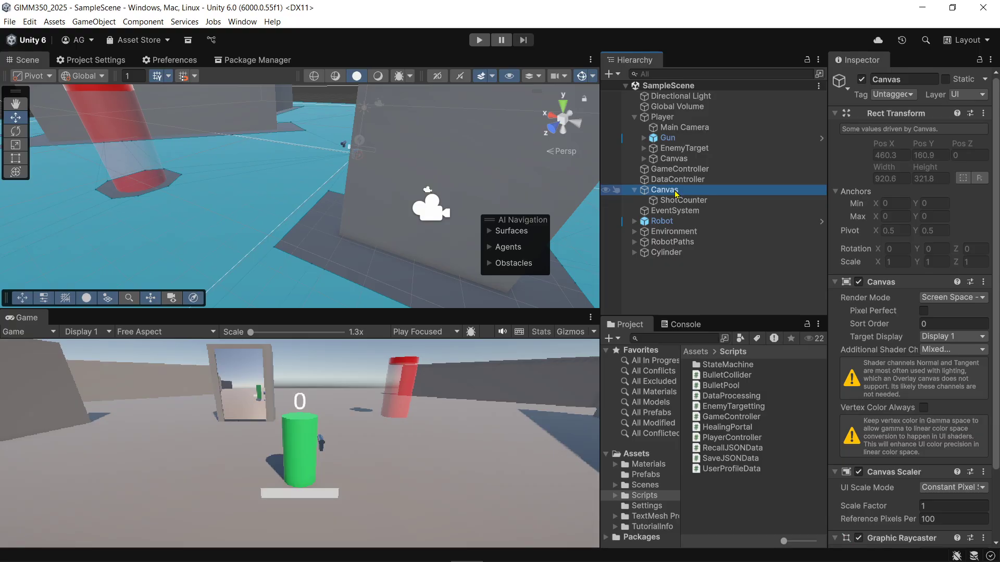
{"action": "right_click", "coordinate": [675, 193]}
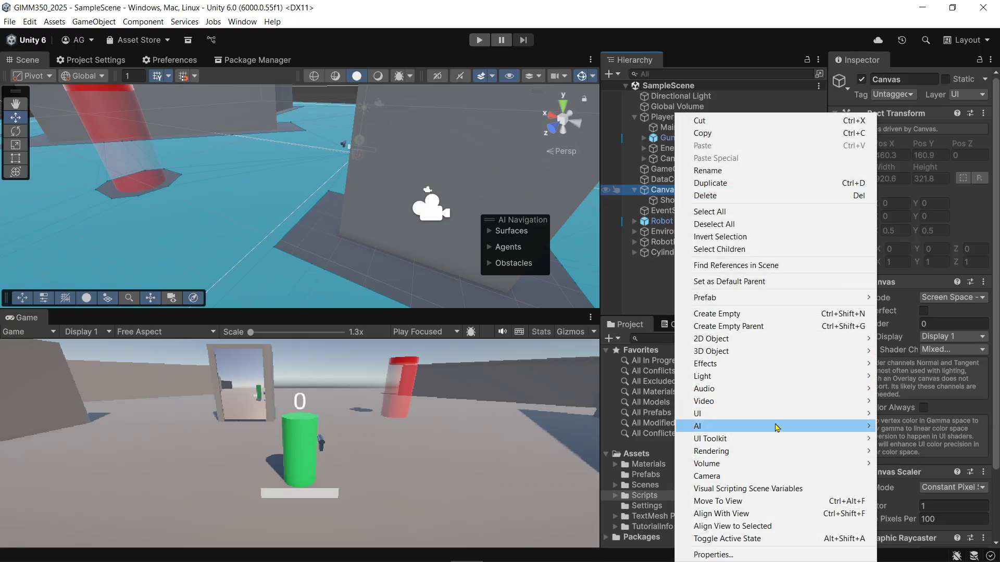
{"action": "mouse_move", "coordinate": [776, 419]}
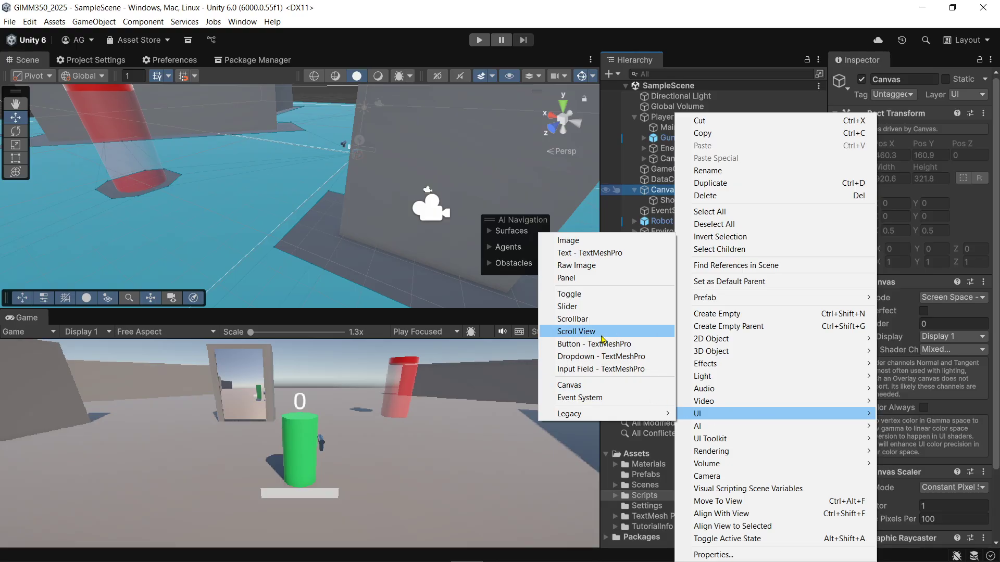
{"action": "left_click", "coordinate": [593, 345]}
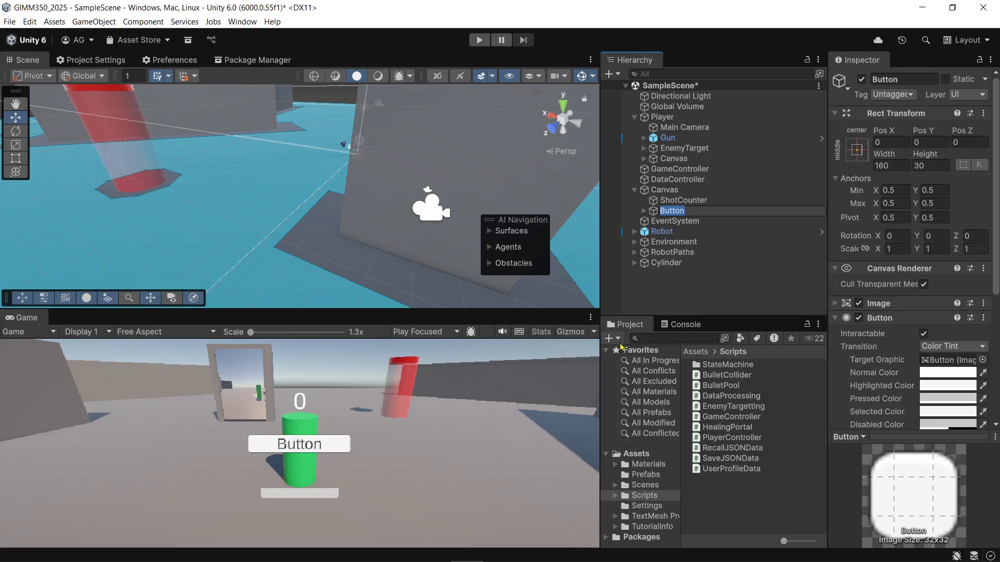
{"action": "type", "text": "Unpause"}
{"action": "key", "text": "Return"}
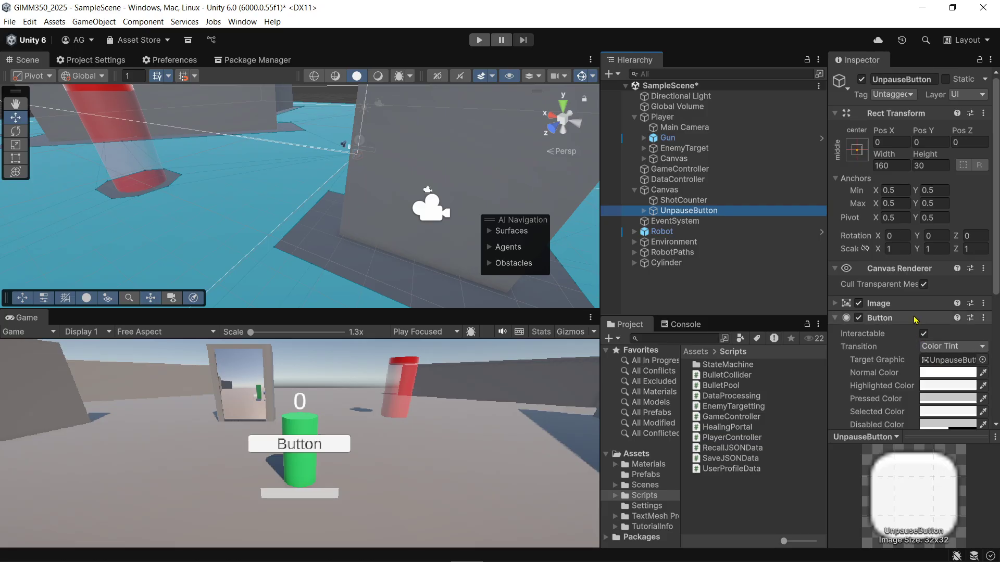
Change the label text of UnpauseButton's Text (TMP) child to "Resume Game".
{"action": "scroll", "coordinate": [915, 318], "scroll_direction": "down", "scroll_amount": 5}
{"action": "scroll", "coordinate": [915, 319], "scroll_direction": "down", "scroll_amount": 2}
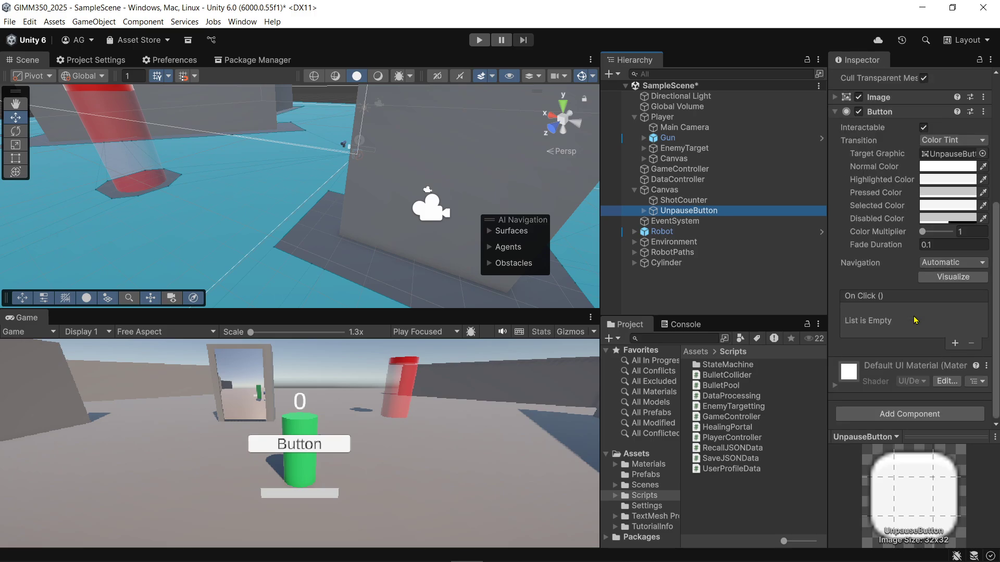
{"action": "scroll", "coordinate": [915, 319], "scroll_direction": "up", "scroll_amount": 4}
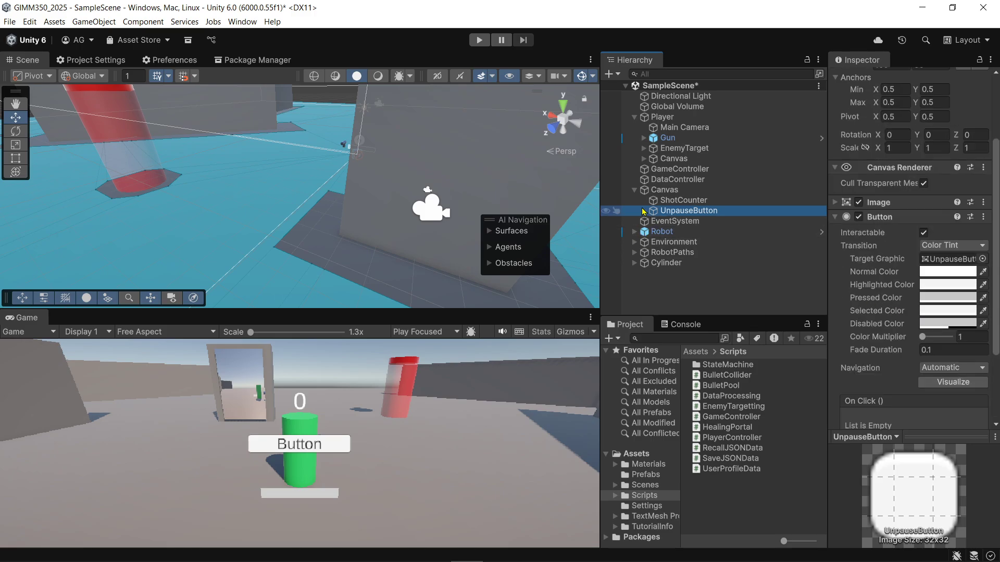
{"action": "left_click", "coordinate": [643, 211]}
{"action": "left_click", "coordinate": [678, 221]}
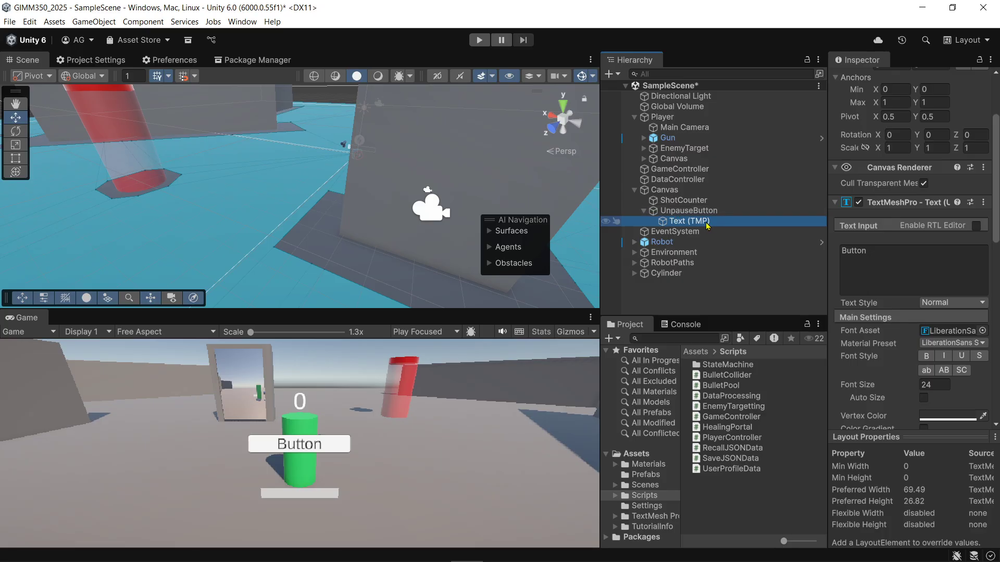
{"action": "left_click_drag", "start_coordinate": [881, 259], "coordinate": [800, 249]}
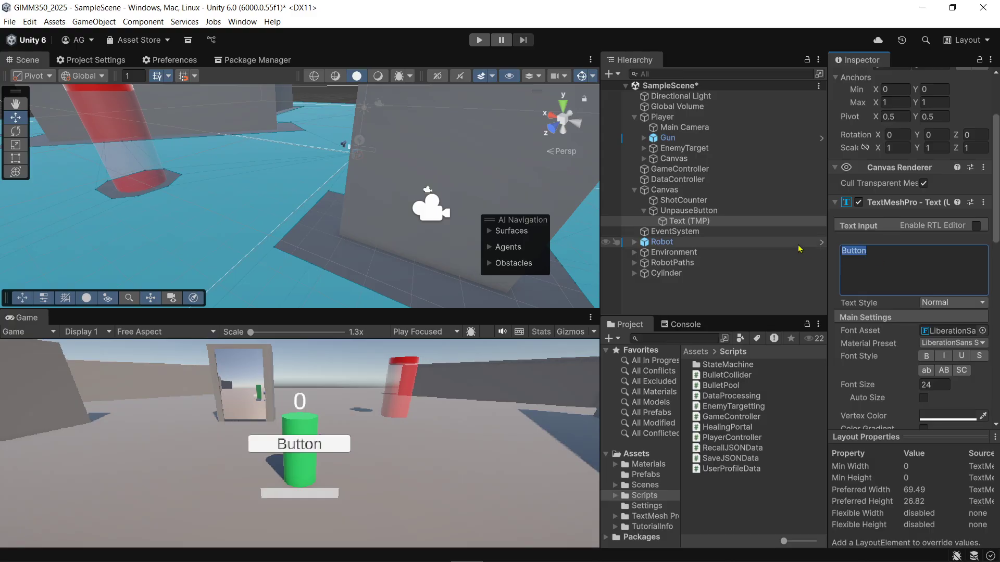
{"action": "type", "text": "Resum"}
{"action": "key", "text": "BackSpace"}
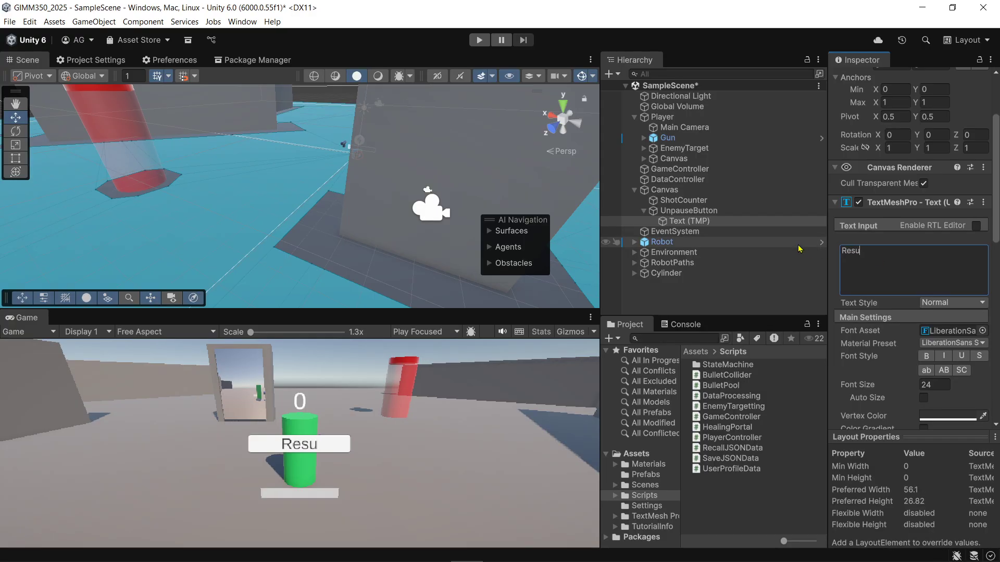
{"action": "type", "text": "me Game"}
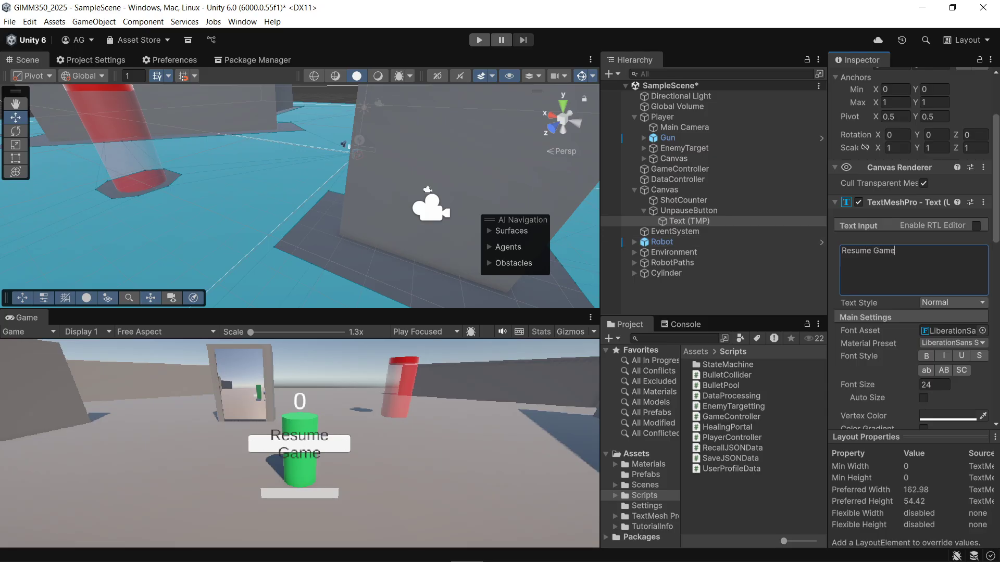
Set the "Resume Game" label's font size to 18 and make it bold.
{"action": "left_click", "coordinate": [937, 388]}
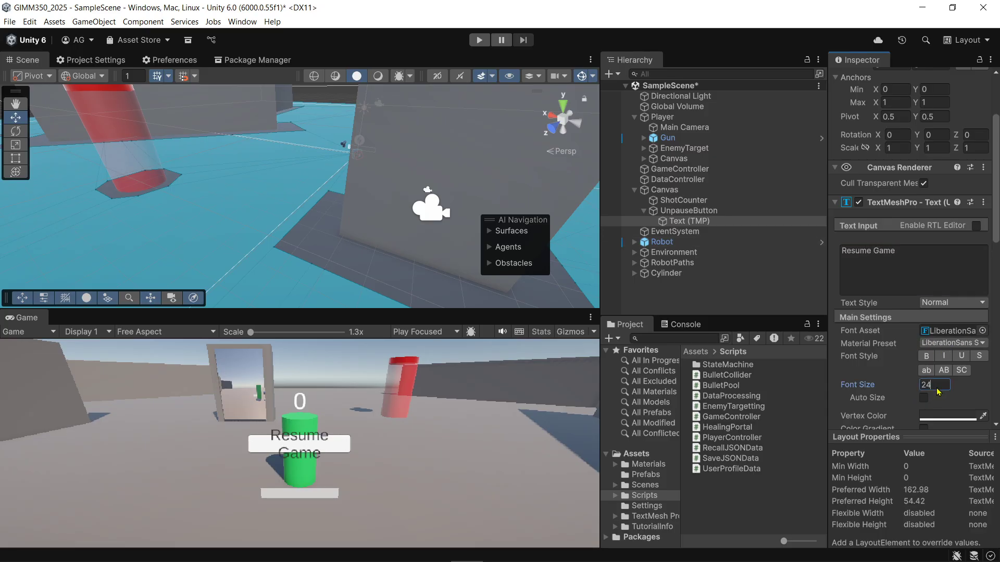
{"action": "left_click", "coordinate": [912, 385]}
{"action": "type", "text": "18"}
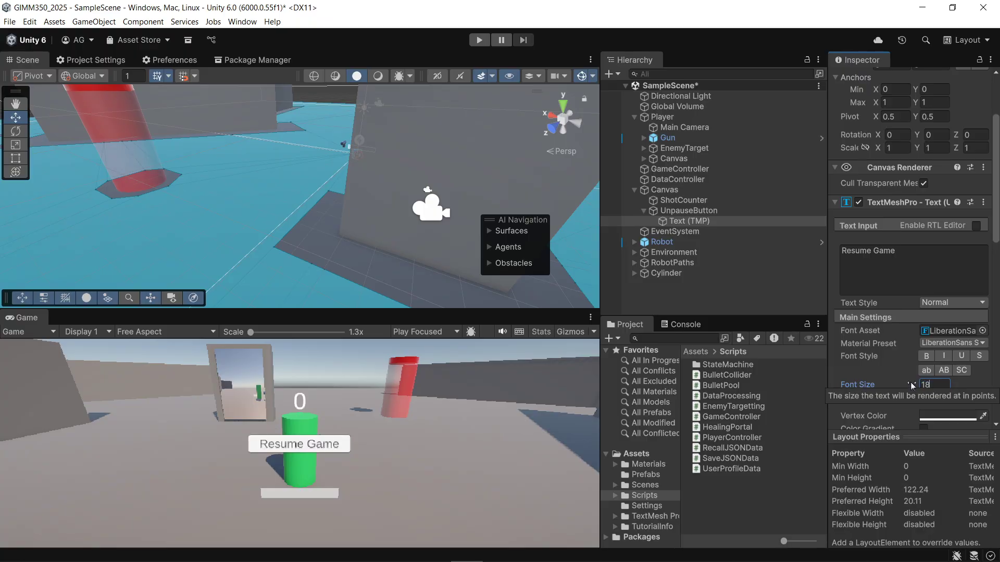
{"action": "left_click", "coordinate": [926, 358]}
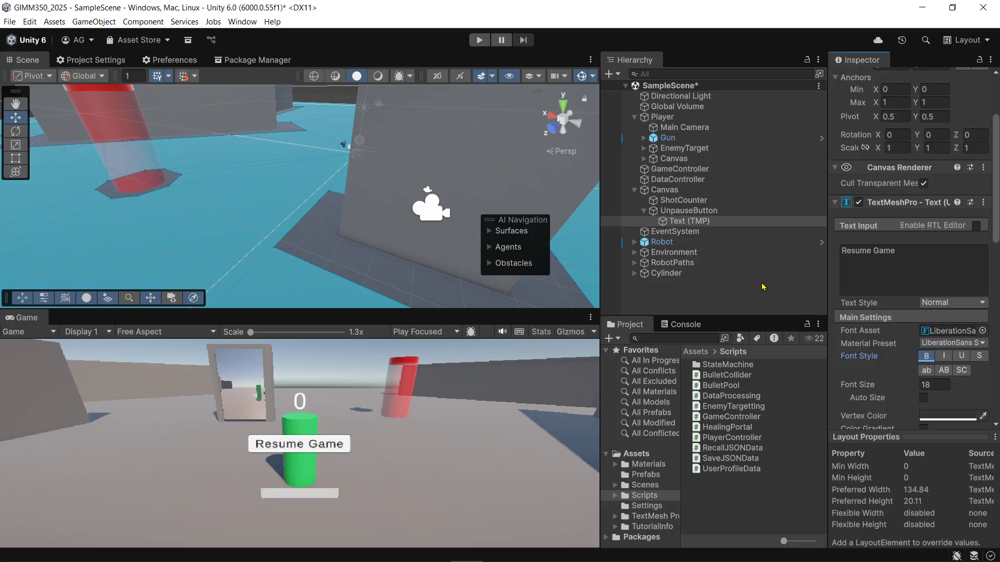
Add an On Click () entry to UnpauseButton and assign the GameController script asset as its target object.
{"action": "left_click", "coordinate": [755, 212]}
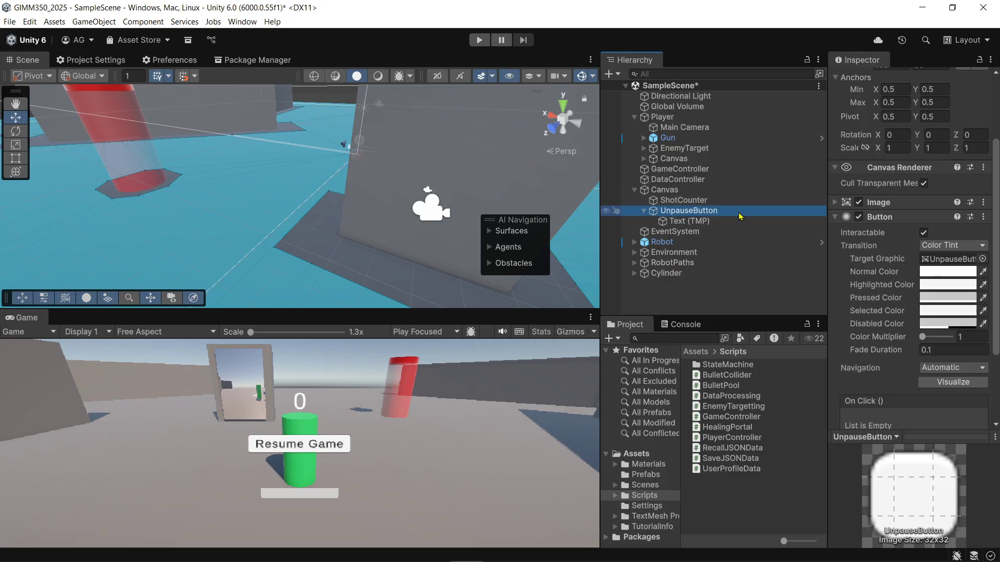
{"action": "scroll", "coordinate": [941, 306], "scroll_direction": "down", "scroll_amount": 3}
{"action": "scroll", "coordinate": [941, 306], "scroll_direction": "down", "scroll_amount": 2}
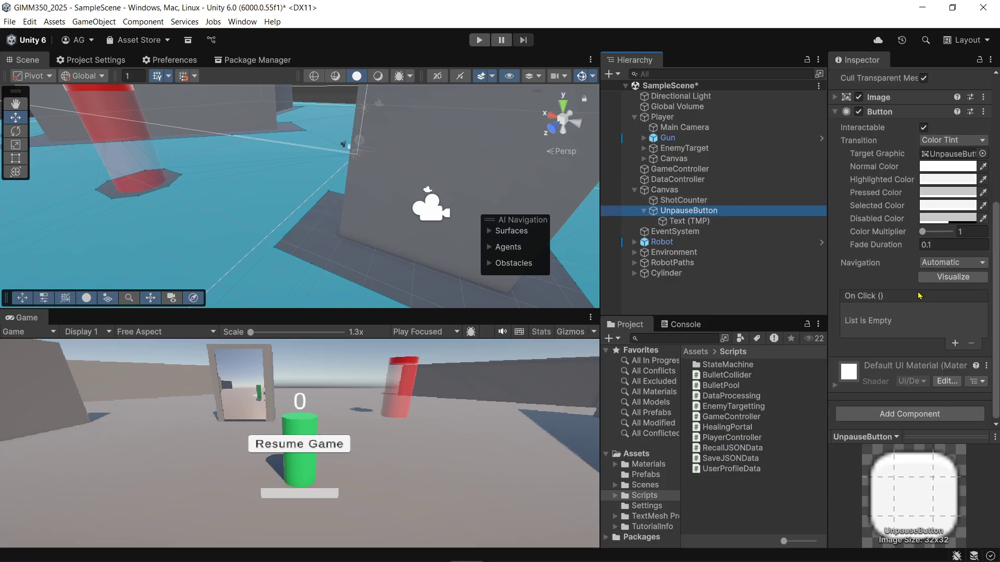
{"action": "left_click", "coordinate": [955, 344]}
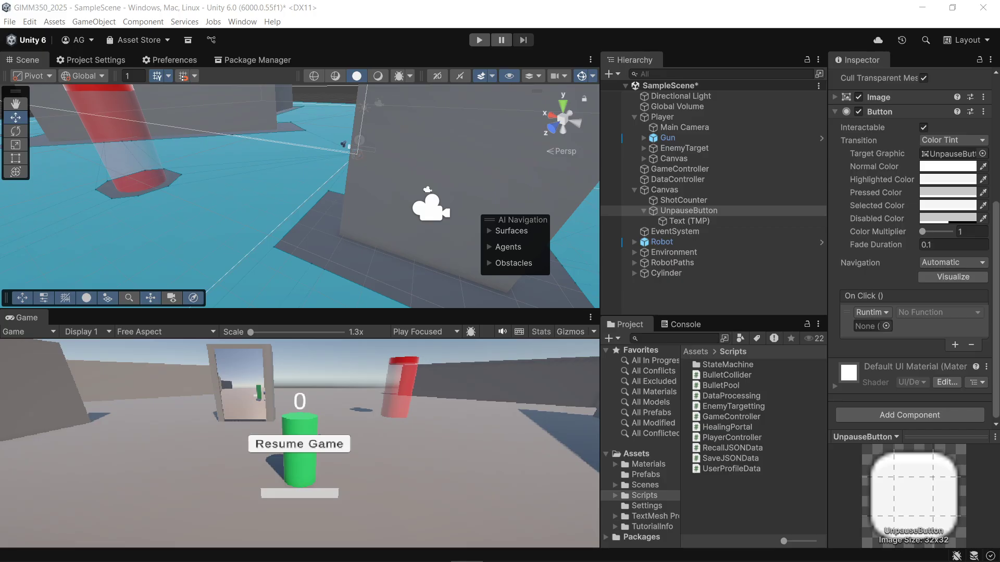
{"action": "left_click", "coordinate": [886, 326]}
{"action": "left_click_drag", "start_coordinate": [775, 232], "coordinate": [765, 205]}
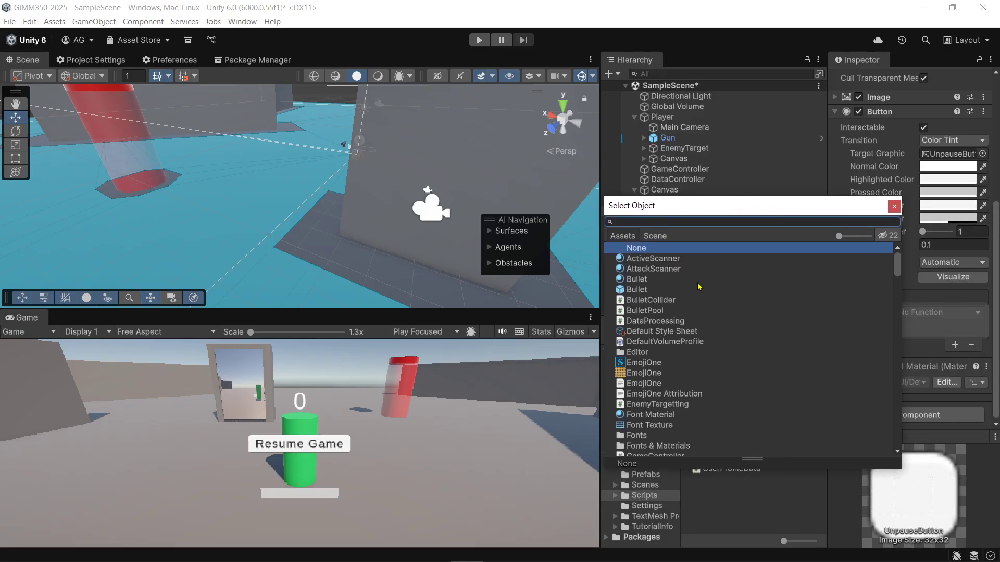
{"action": "scroll", "coordinate": [694, 400], "scroll_direction": "down", "scroll_amount": 3}
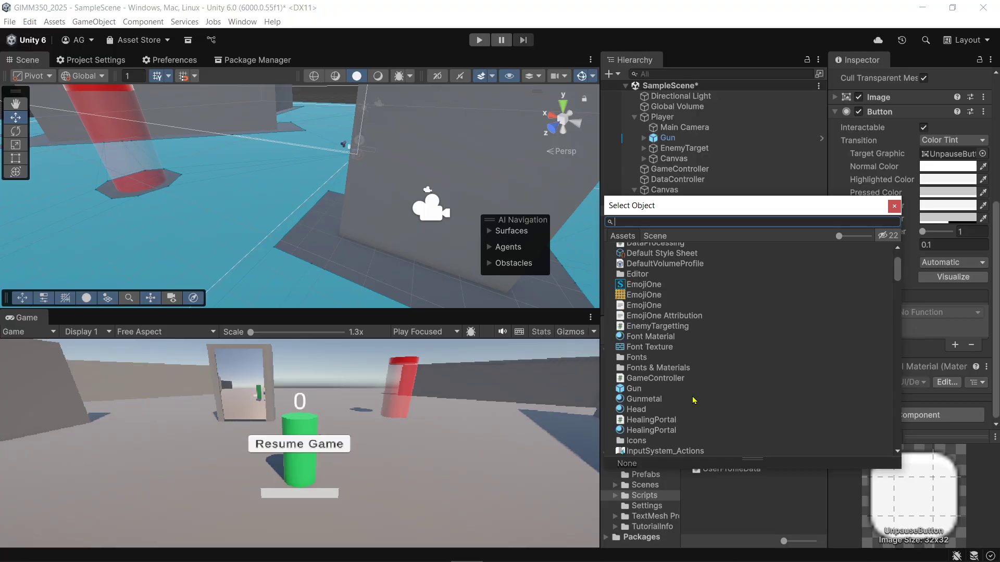
{"action": "left_click", "coordinate": [679, 379]}
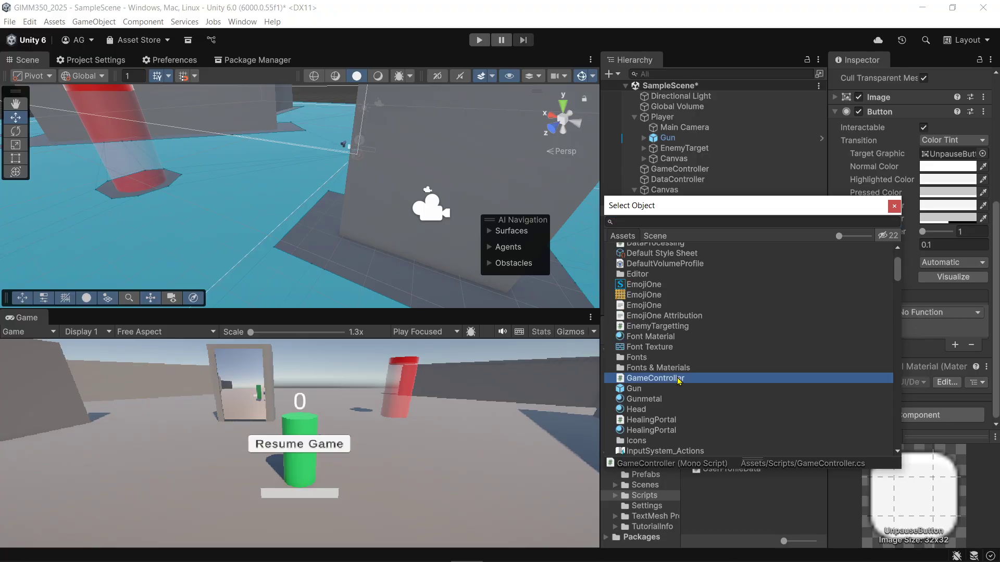
{"action": "double_click", "coordinate": [679, 379]}
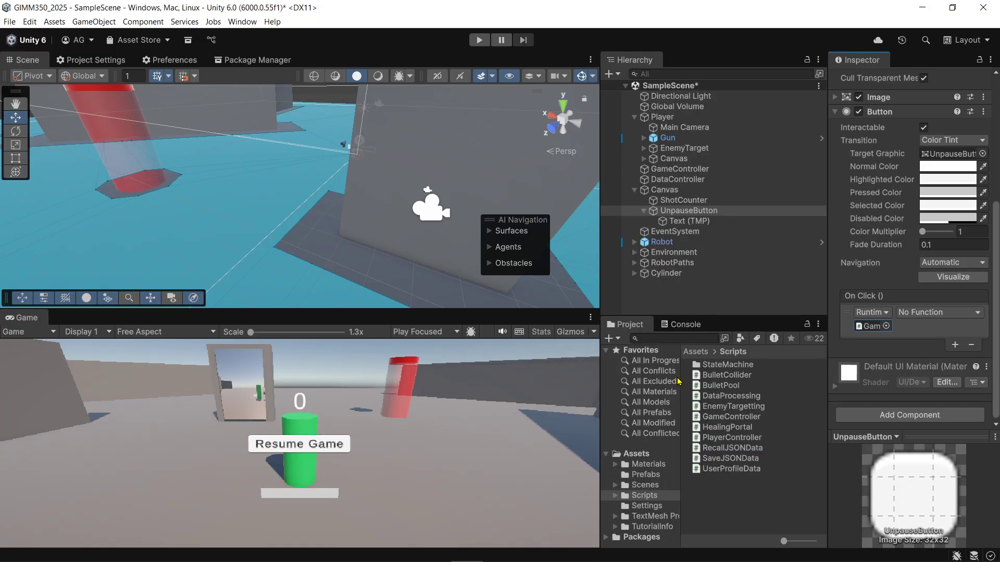
{"action": "left_click", "coordinate": [977, 316]}
{"action": "mouse_move", "coordinate": [980, 346]}
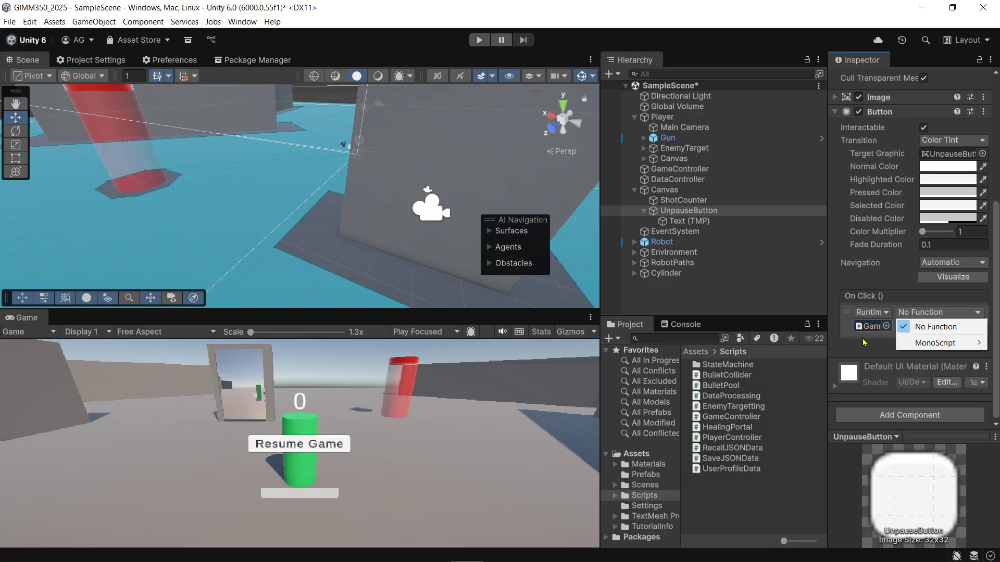
{"action": "left_click", "coordinate": [887, 341]}
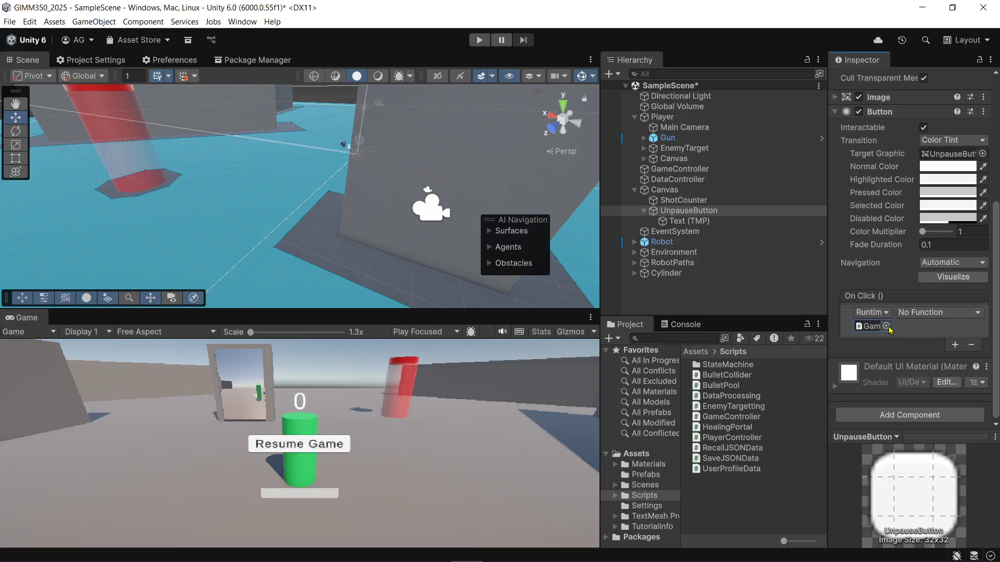
Replace the target of UnpauseButton's On Click () entry with the GameController object from the scene.
{"action": "left_click", "coordinate": [886, 325]}
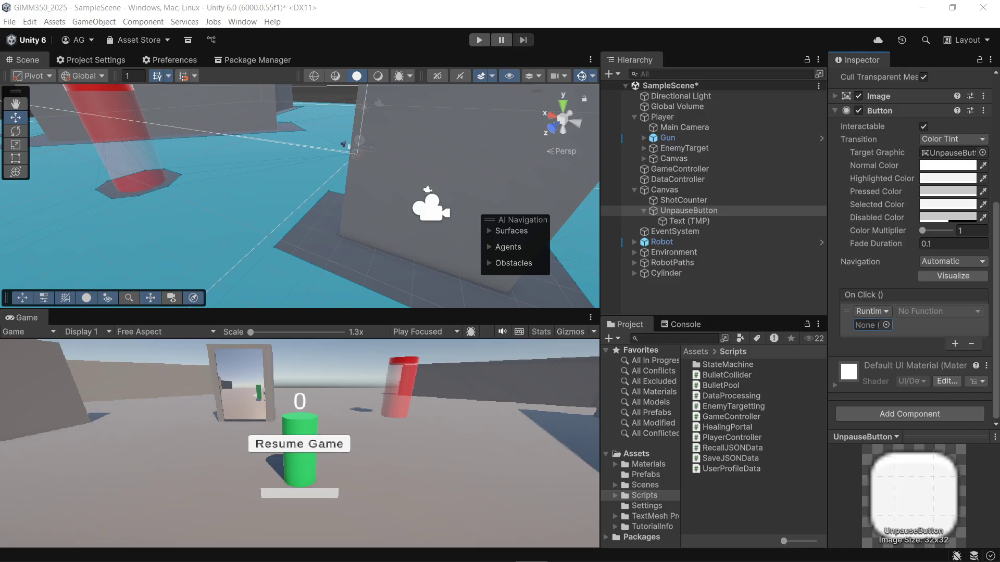
{"action": "left_click", "coordinate": [886, 325]}
{"action": "mouse_move", "coordinate": [999, 275]}
{"action": "left_mouse_down"}
{"action": "mouse_move", "coordinate": [917, 275]}
{"action": "mouse_move", "coordinate": [999, 285]}
{"action": "left_mouse_up"}
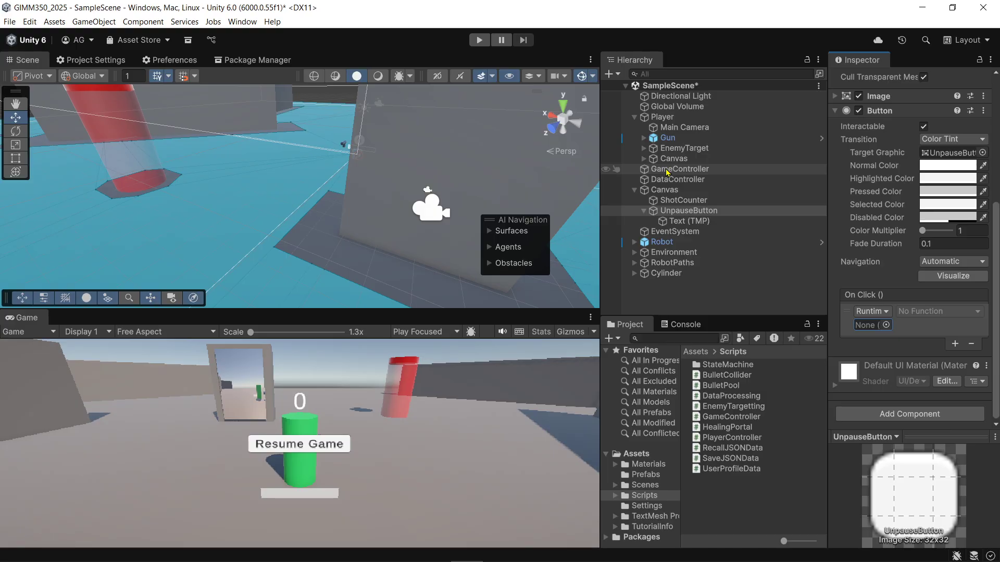
{"action": "left_click_drag", "start_coordinate": [667, 172], "coordinate": [878, 330]}
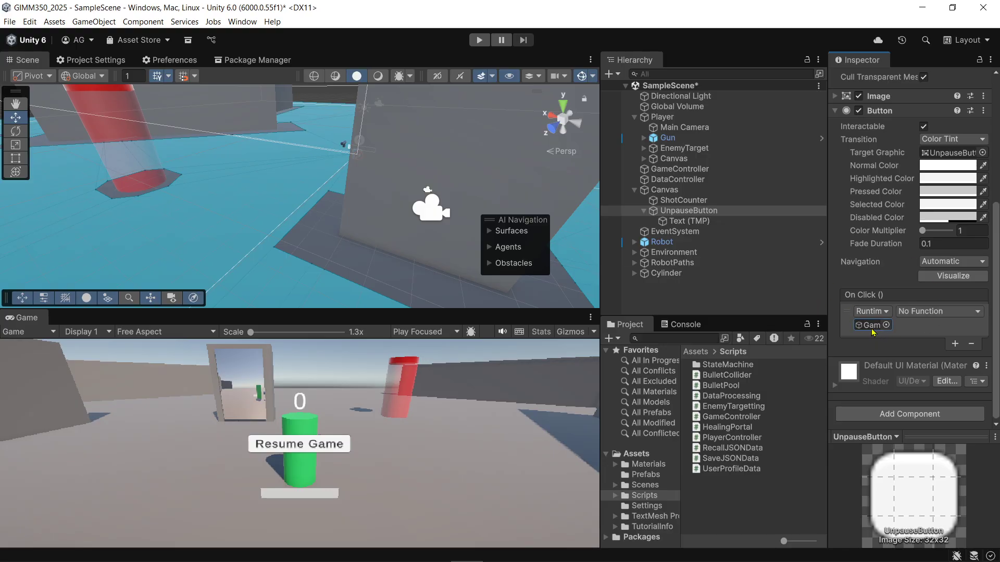
Set the On Click () function to GameController's UnpauseGame () and save the scene.
{"action": "left_click", "coordinate": [947, 312]}
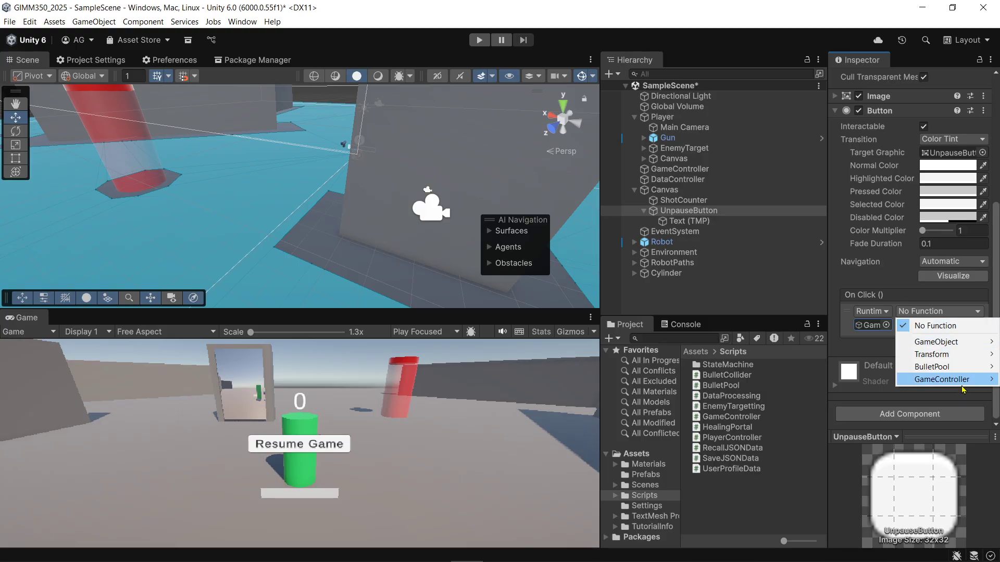
{"action": "mouse_move", "coordinate": [964, 383]}
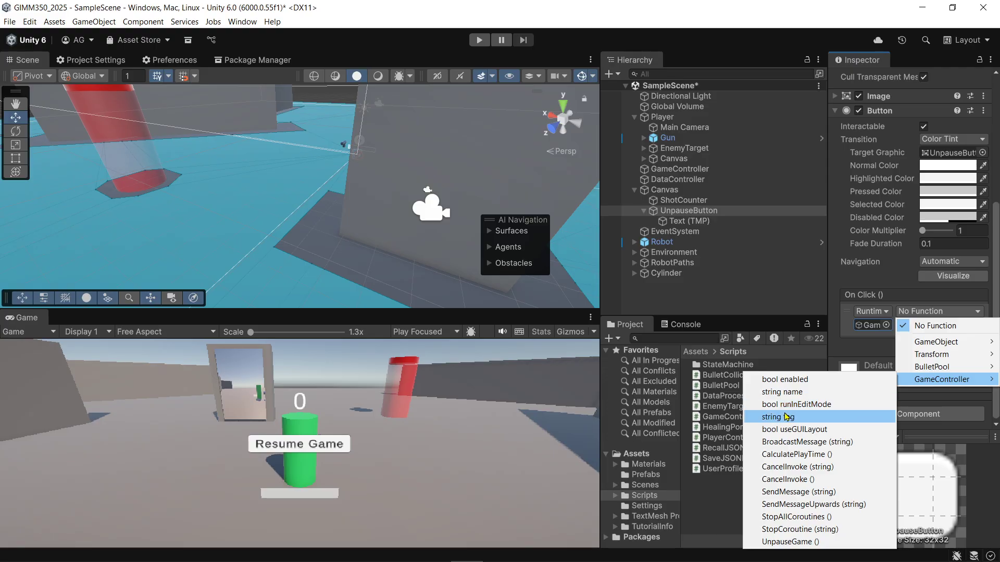
{"action": "left_click", "coordinate": [803, 542]}
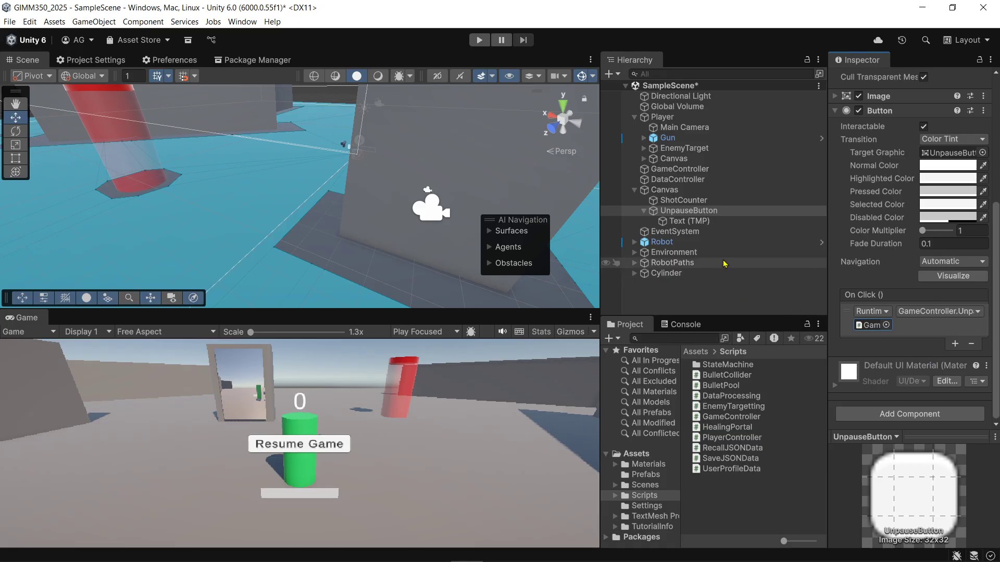
{"action": "key", "text": "ctrl+s"}
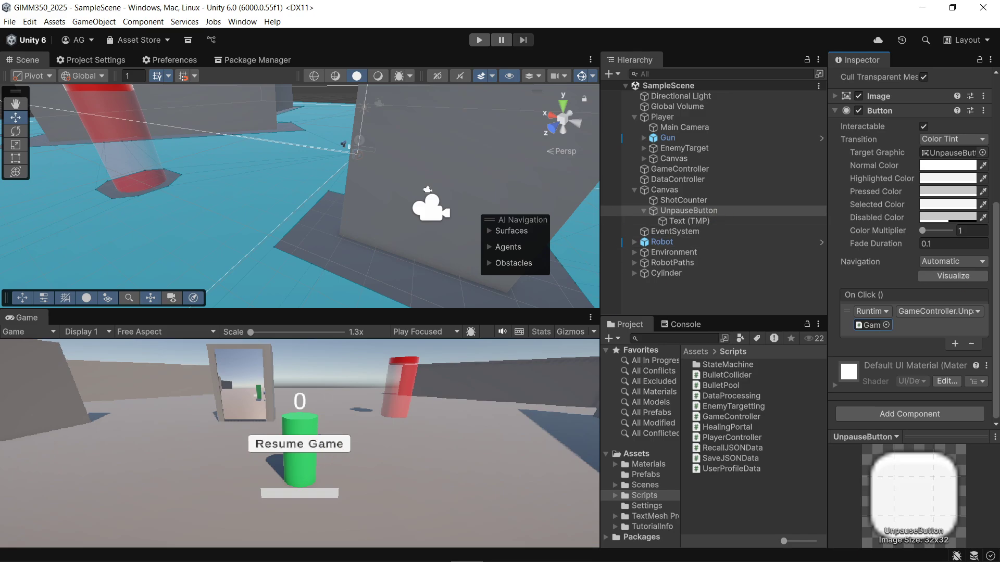
Switch to Visual Studio and add "using UnityEngine.UI;" below the existing using directive in GameController.cs.
{"action": "key", "text": "alt+Tab"}
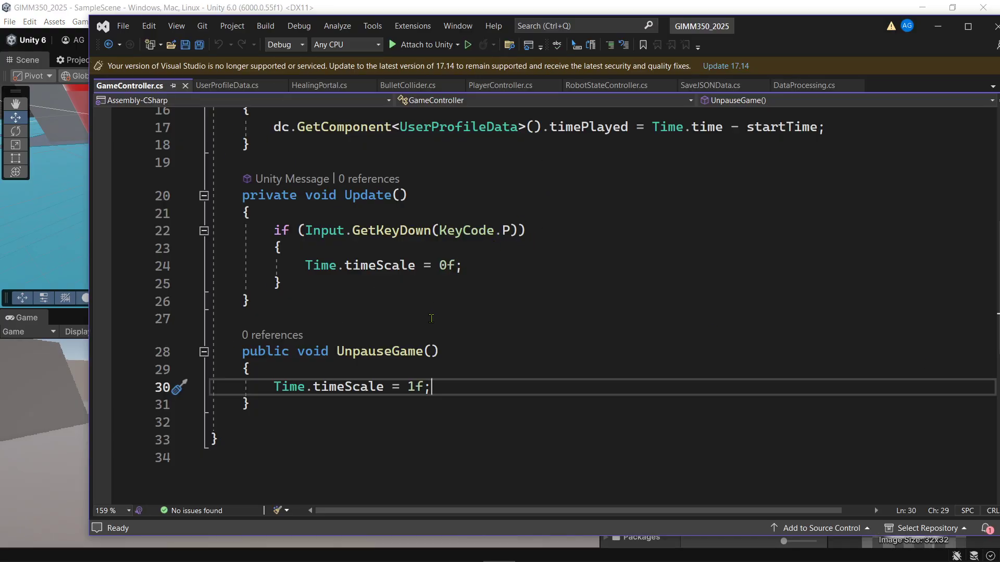
{"action": "scroll", "coordinate": [432, 319], "scroll_direction": "up", "scroll_amount": 5}
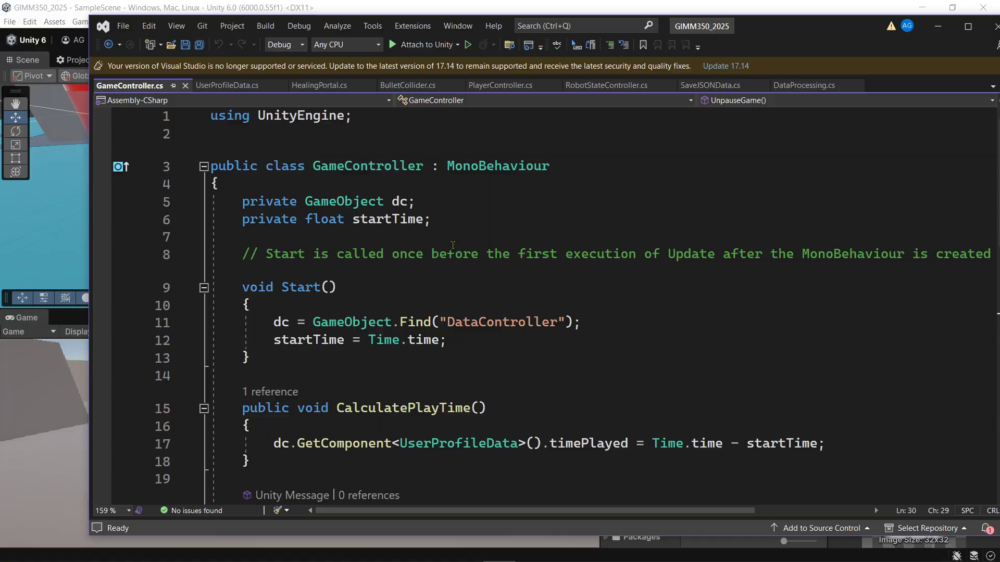
{"action": "left_click", "coordinate": [408, 117]}
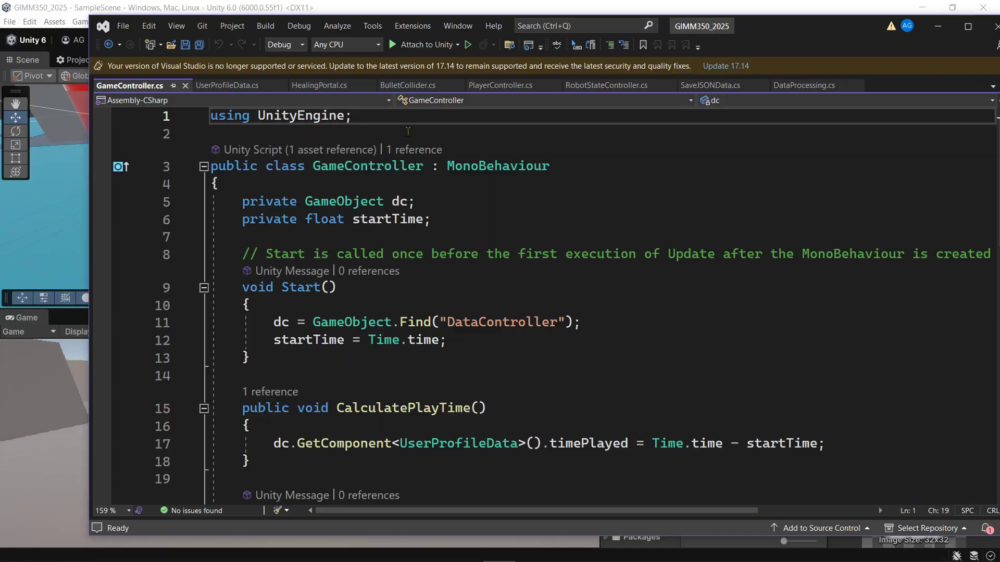
{"action": "key", "text": "Return"}
{"action": "type", "text": "usin"}
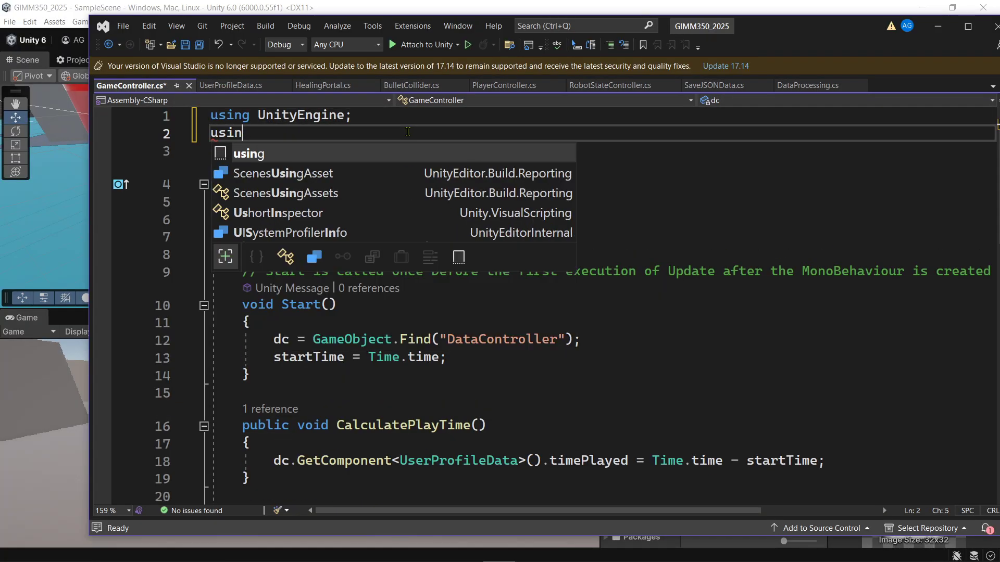
{"action": "type", "text": "g Unity"}
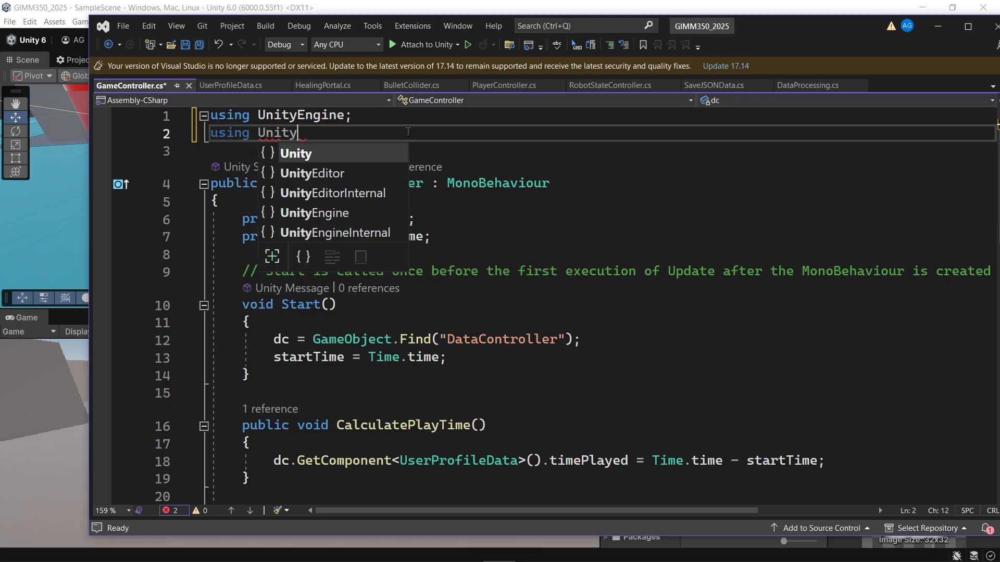
{"action": "type", "text": "Engin"}
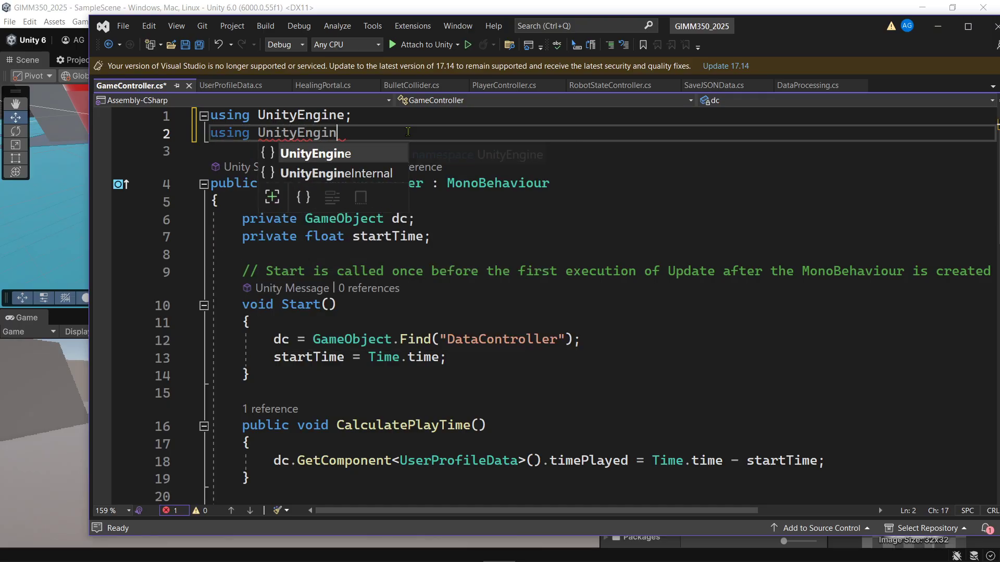
{"action": "type", "text": "e.UI;"}
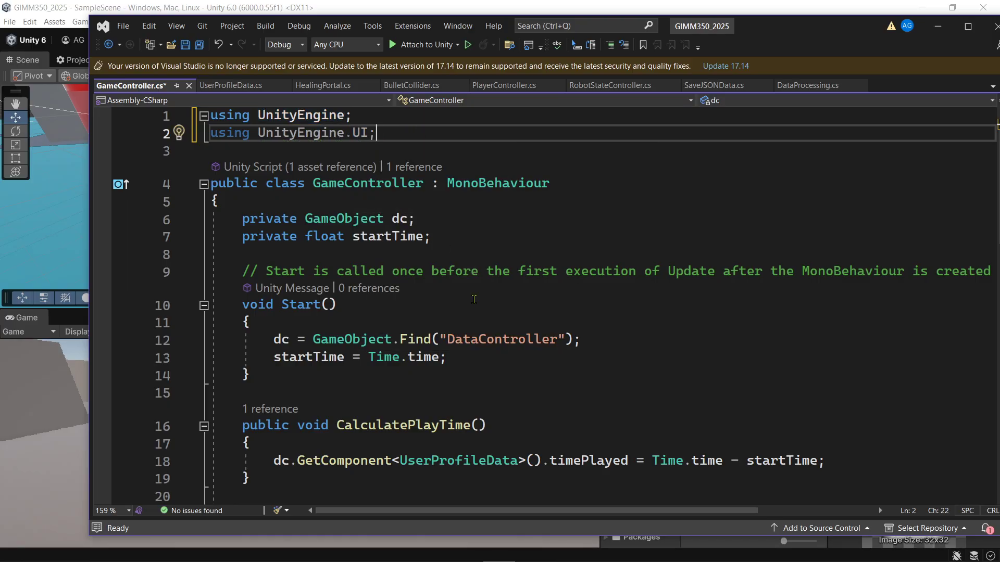
Declare "[SerializeField] private Button pauseButton;" below the startTime field and save the script.
{"action": "scroll", "coordinate": [472, 318], "scroll_direction": "down", "scroll_amount": 1}
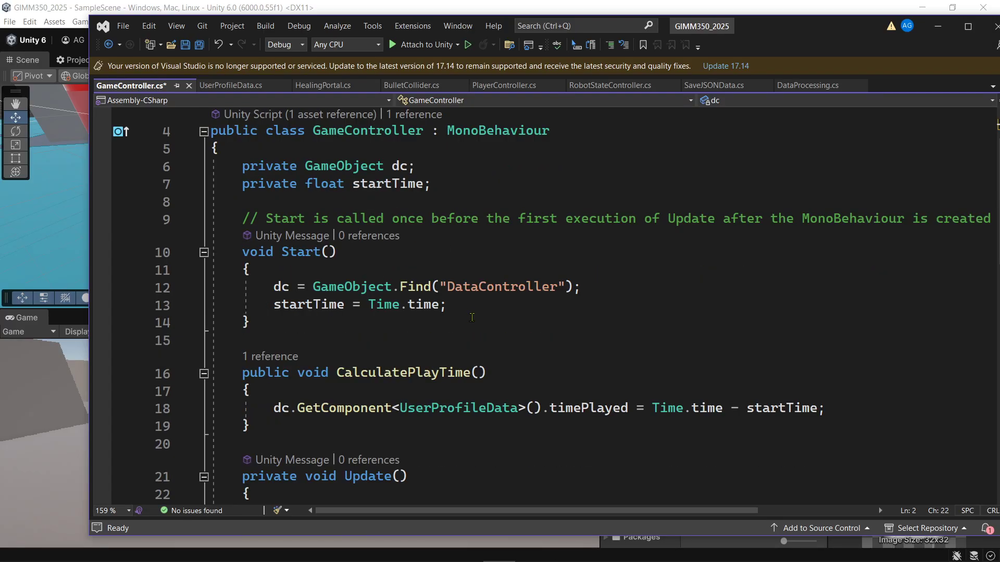
{"action": "left_click", "coordinate": [446, 188]}
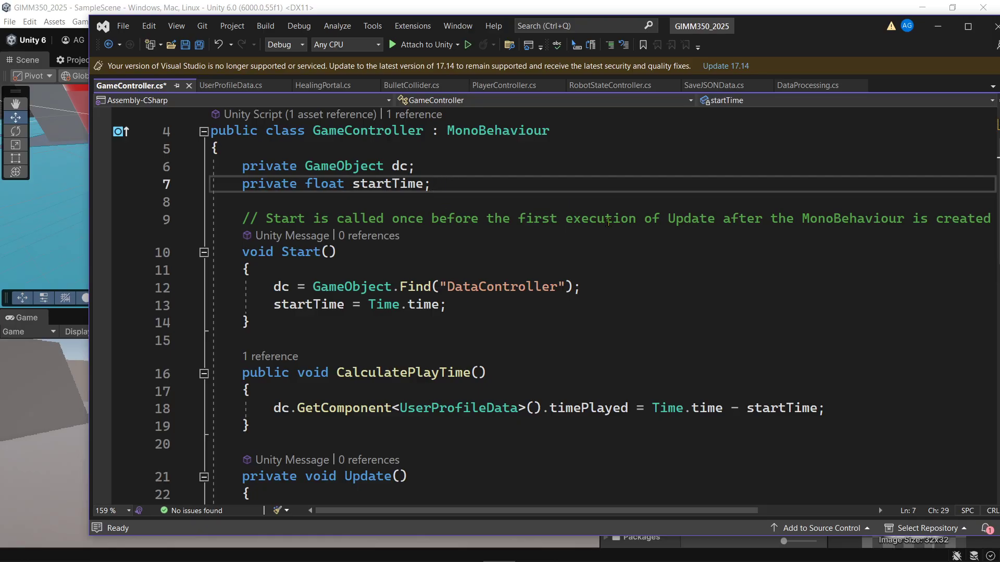
{"action": "key", "text": "Return"}
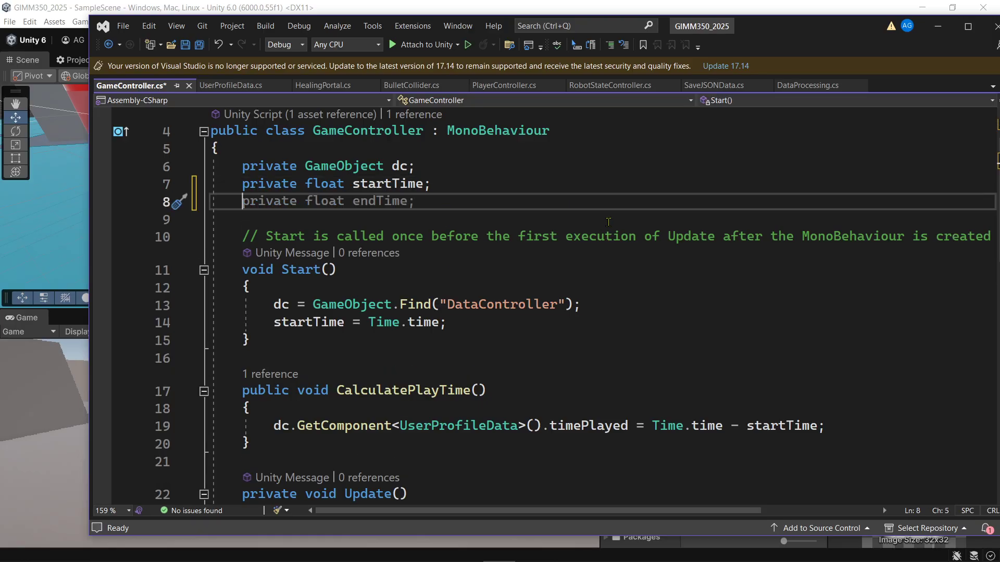
{"action": "type", "text": "[ser"}
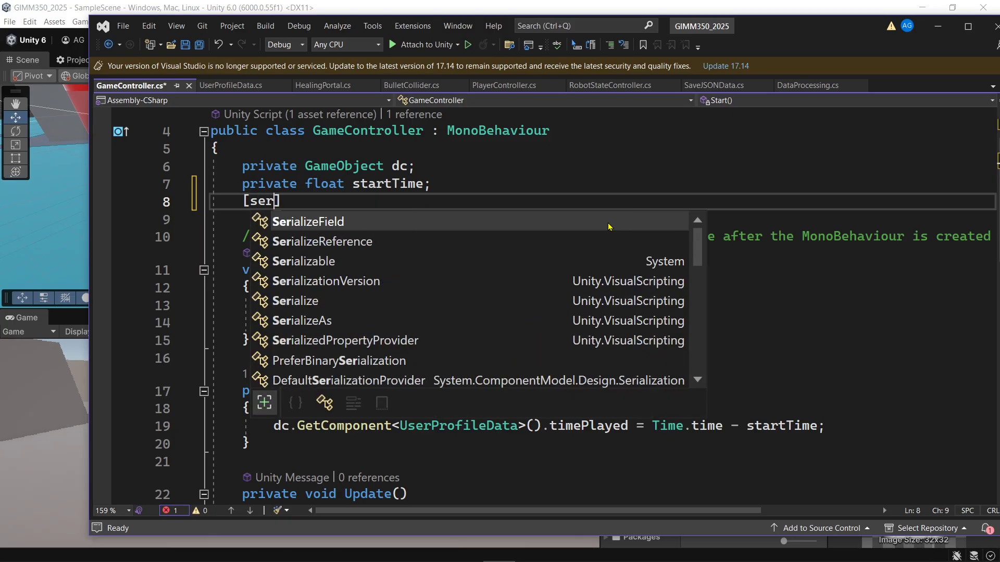
{"action": "key", "text": "Tab"}
{"action": "key", "text": "Right"}
{"action": "type", "text": "private "}
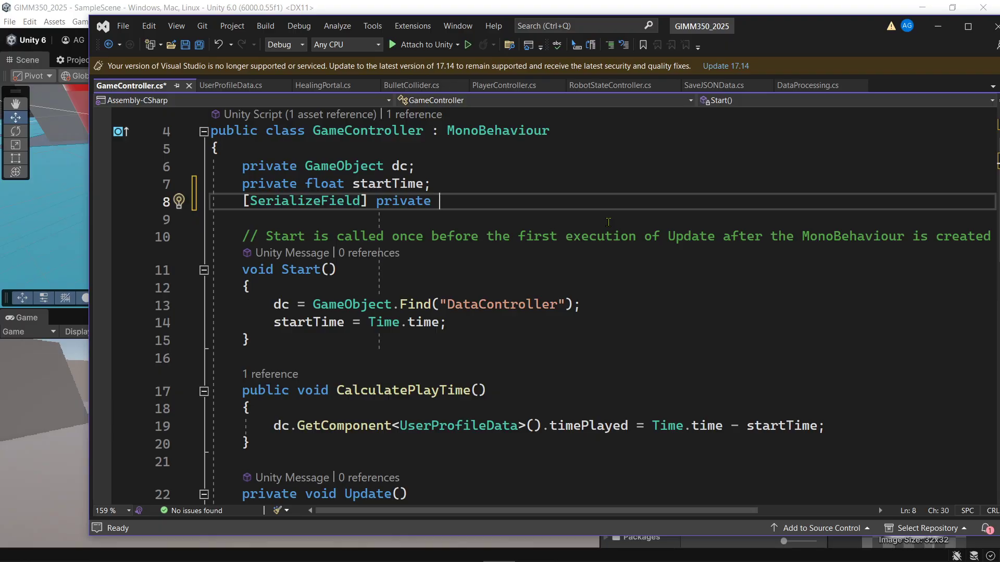
{"action": "type", "text": "Butt"}
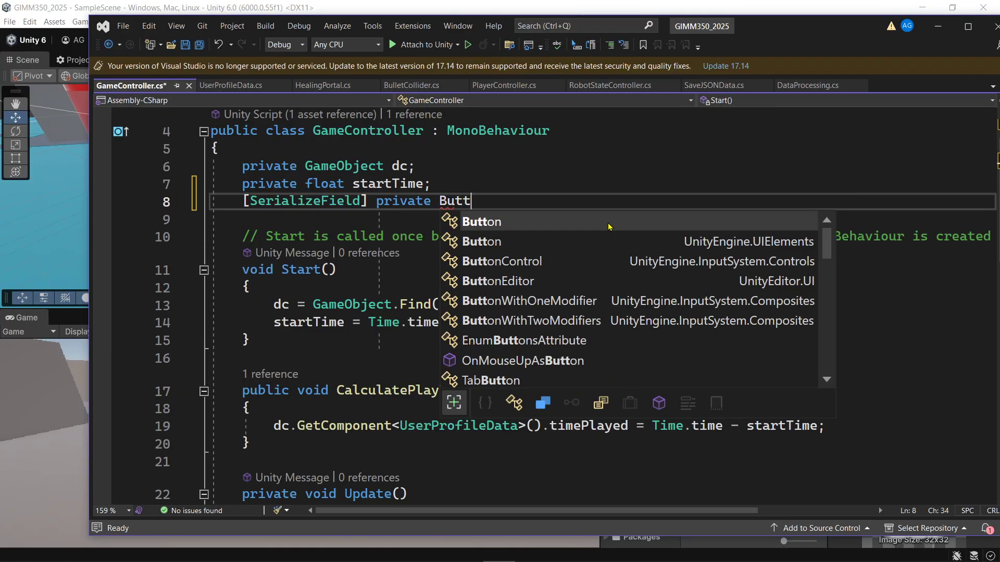
{"action": "key", "text": "Tab"}
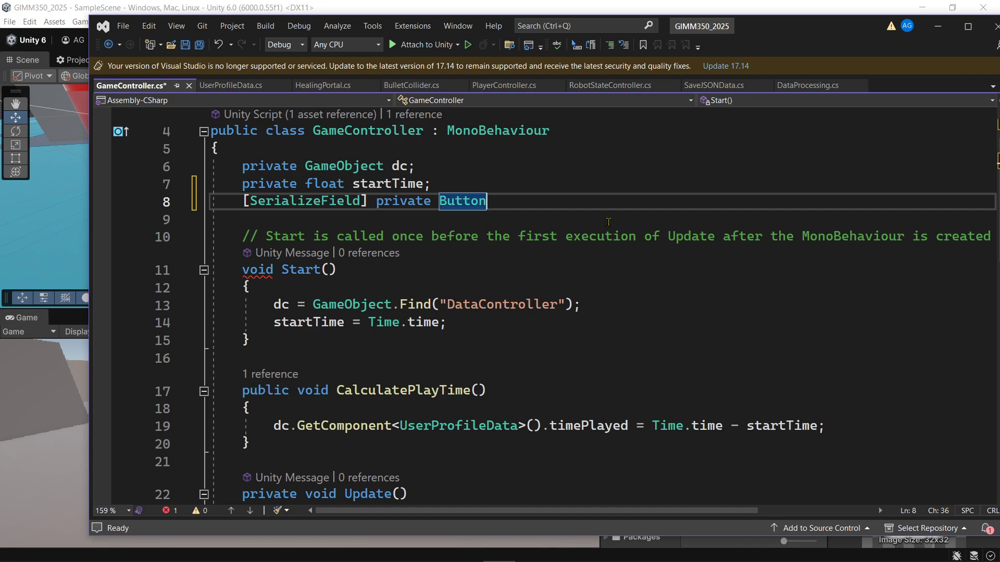
{"action": "type", "text": "pause"}
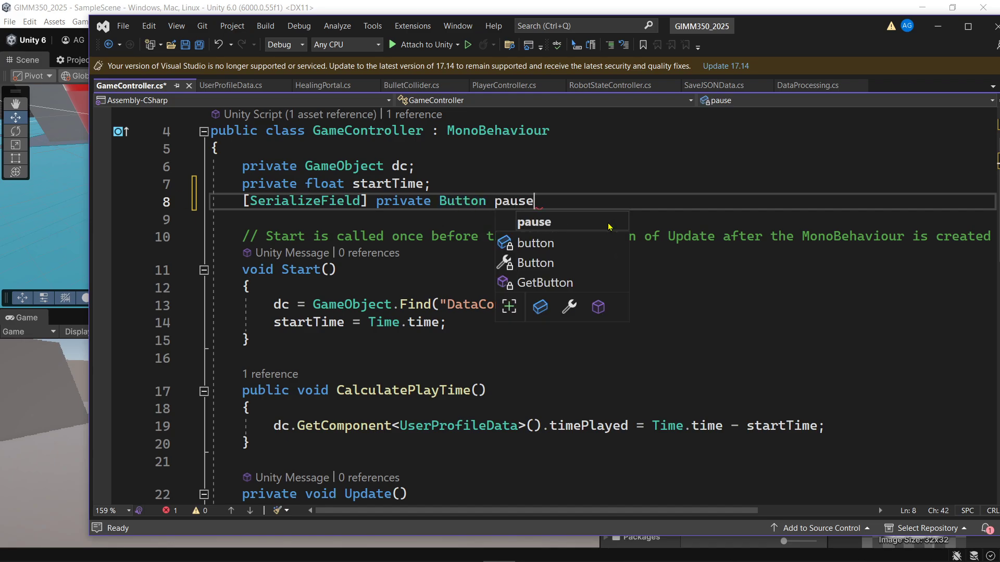
{"action": "type", "text": "Button;"}
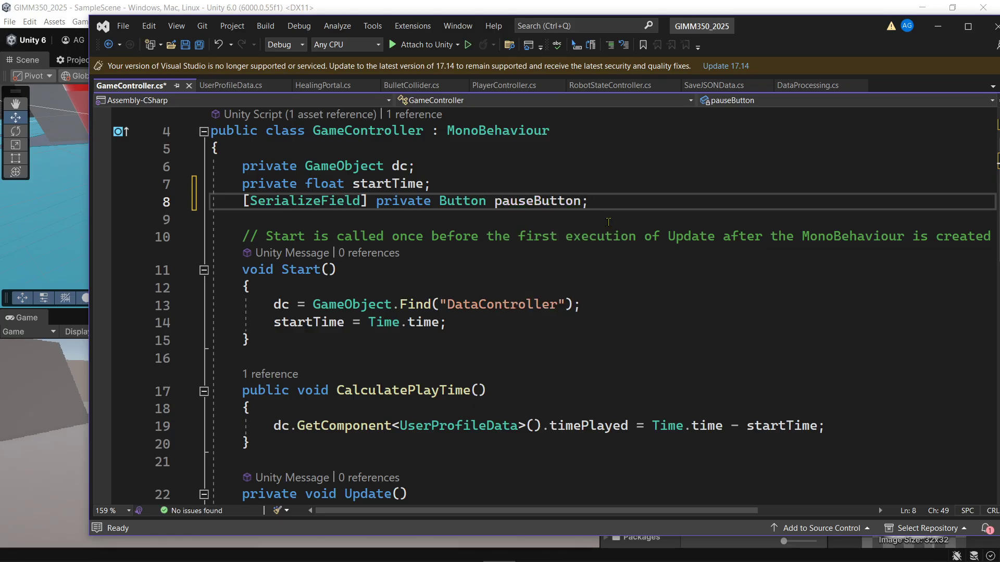
{"action": "key", "text": "ctrl+s"}
Start a new statement with pauseButton above "Time.timeScale = 0f;" in the KeyCode.P block of Update().
{"action": "scroll", "coordinate": [561, 278], "scroll_direction": "down", "scroll_amount": 1}
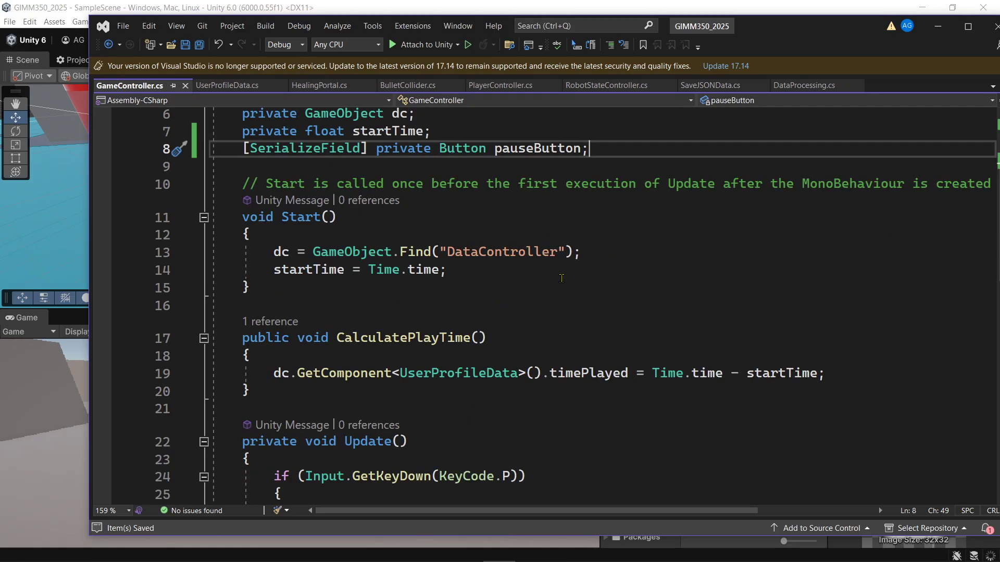
{"action": "scroll", "coordinate": [561, 278], "scroll_direction": "down", "scroll_amount": 2}
{"action": "scroll", "coordinate": [561, 279], "scroll_direction": "up", "scroll_amount": 2}
{"action": "scroll", "coordinate": [561, 279], "scroll_direction": "up", "scroll_amount": 1}
{"action": "scroll", "coordinate": [561, 279], "scroll_direction": "down", "scroll_amount": 1}
{"action": "scroll", "coordinate": [480, 374], "scroll_direction": "down", "scroll_amount": 1}
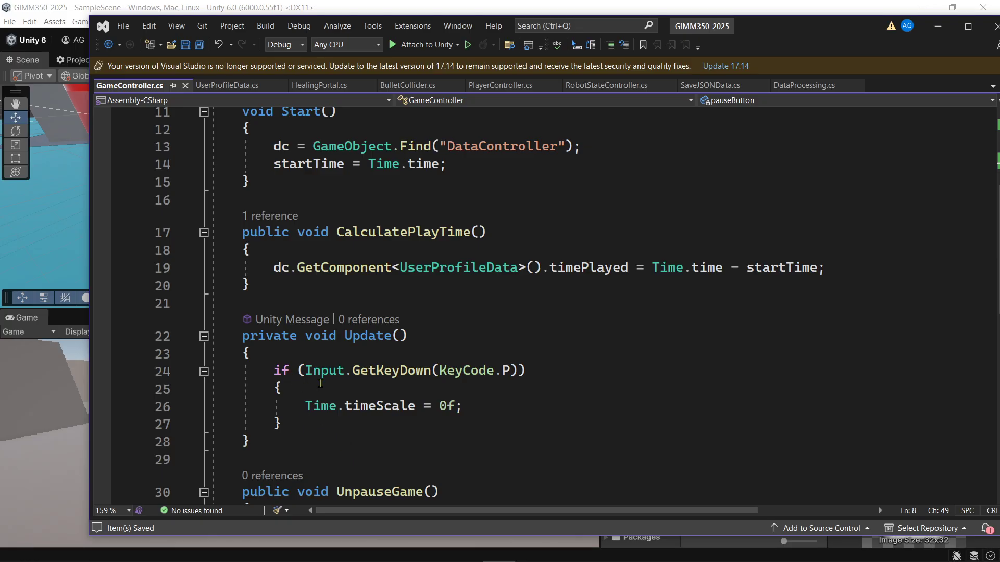
{"action": "left_click", "coordinate": [481, 408]}
{"action": "left_click", "coordinate": [450, 392]}
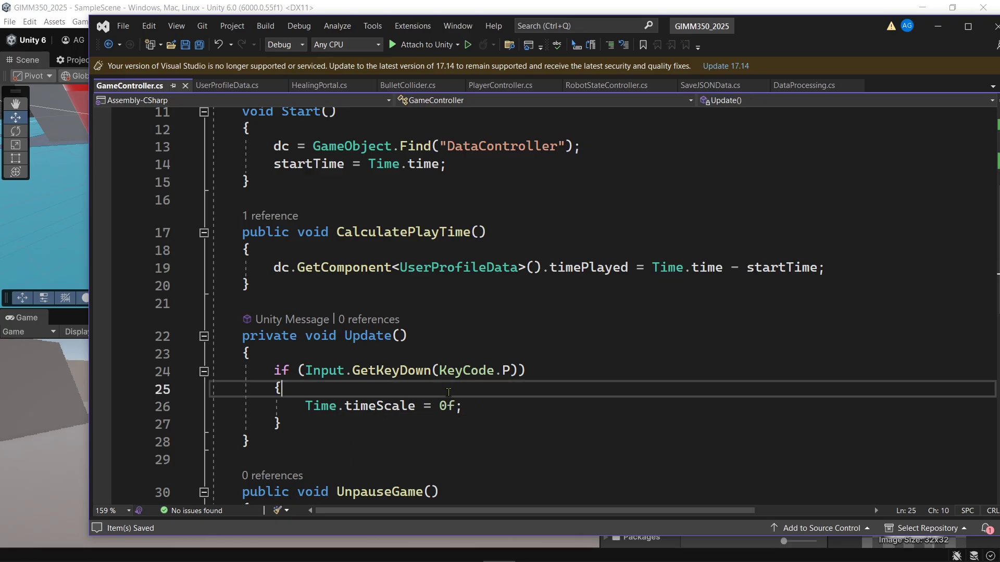
{"action": "key", "text": "Return"}
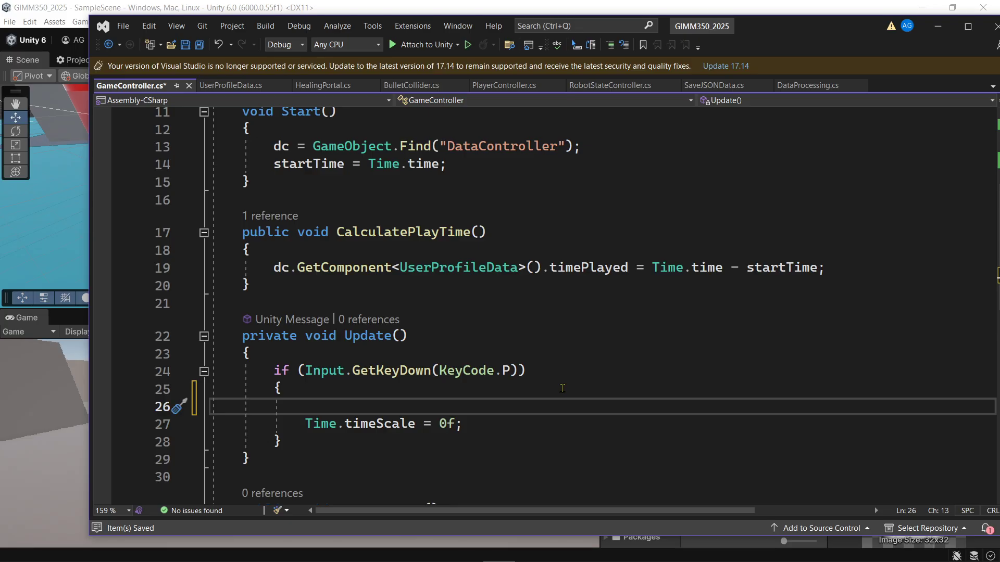
{"action": "type", "text": "pauseB"}
{"action": "key", "text": "Tab"}
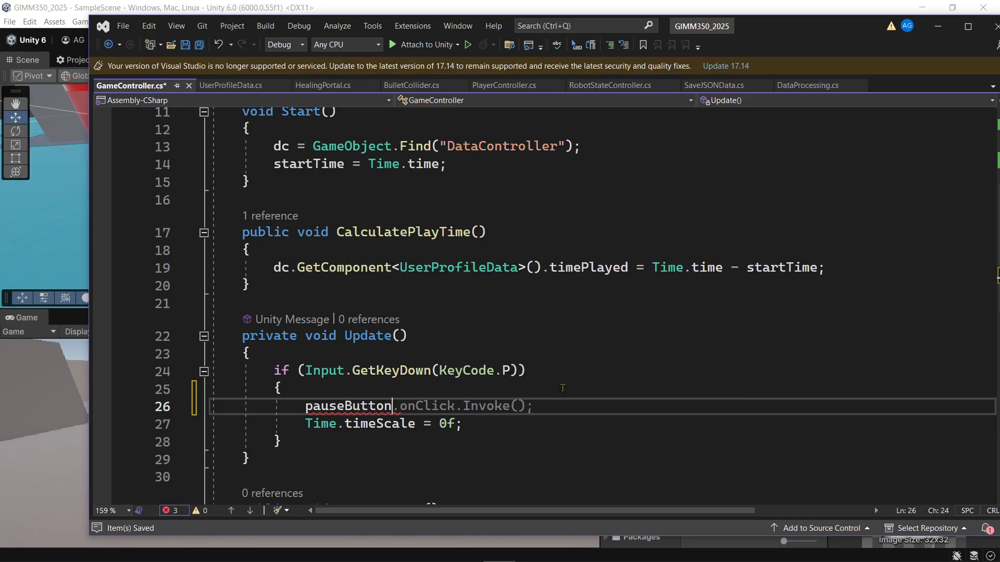
Look through pauseButton's members and complete the statement above "Time.timeScale = 0f;" with the enabled property.
{"action": "type", "text": ".set"}
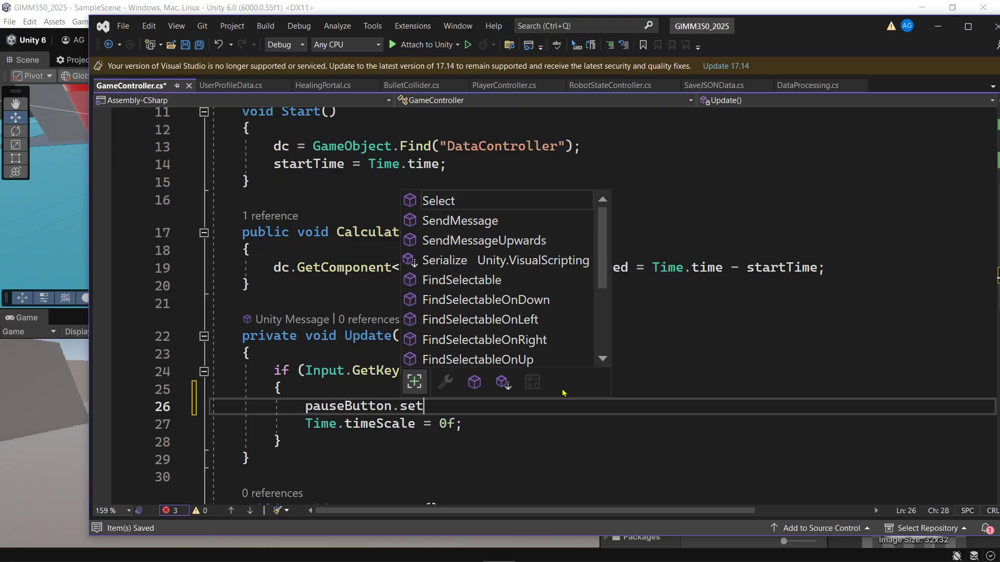
{"action": "key", "text": "BackSpace"}
{"action": "key", "text": "BackSpace"}
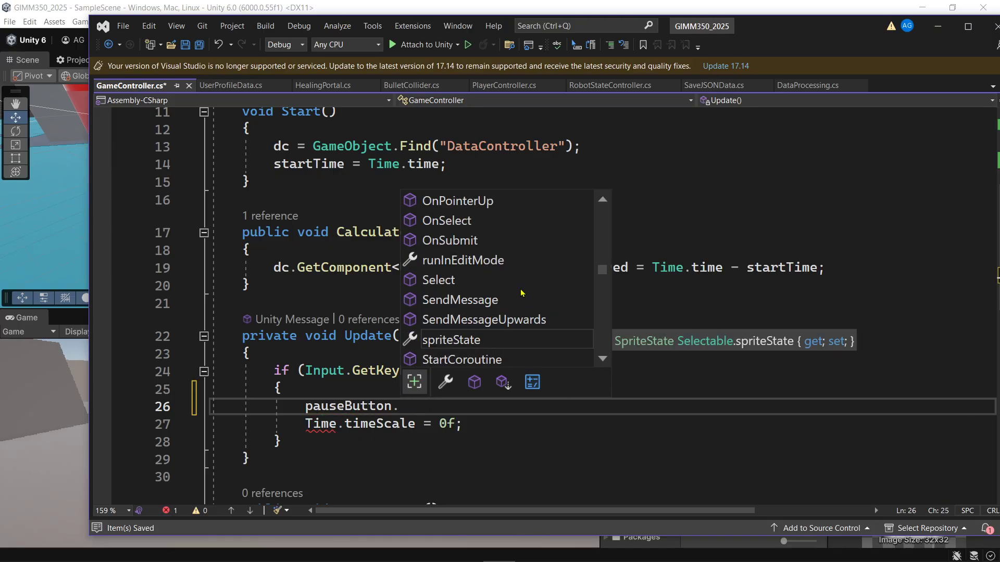
{"action": "scroll", "coordinate": [521, 292], "scroll_direction": "down", "scroll_amount": 2}
{"action": "scroll", "coordinate": [521, 292], "scroll_direction": "down", "scroll_amount": 3}
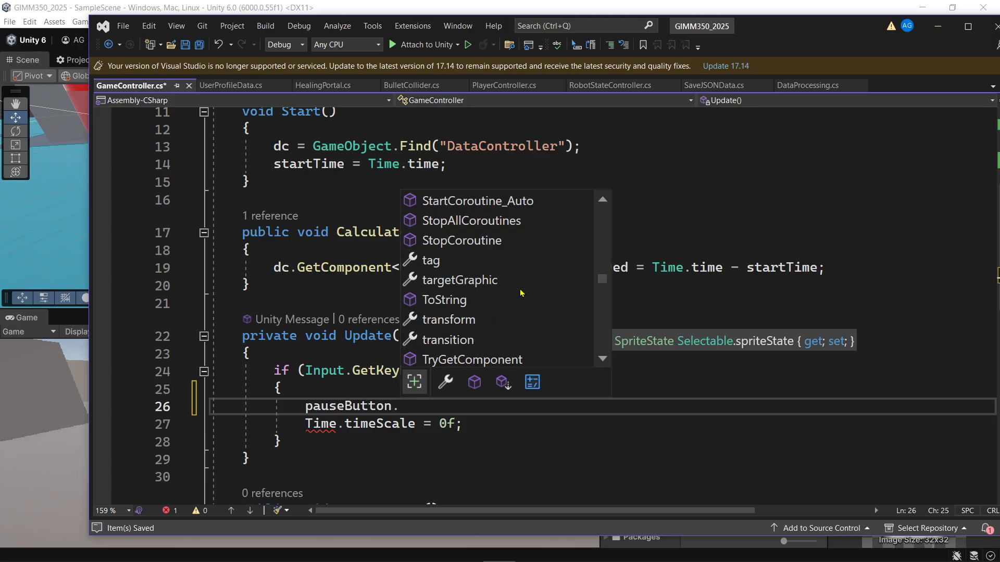
{"action": "scroll", "coordinate": [521, 293], "scroll_direction": "up", "scroll_amount": 7}
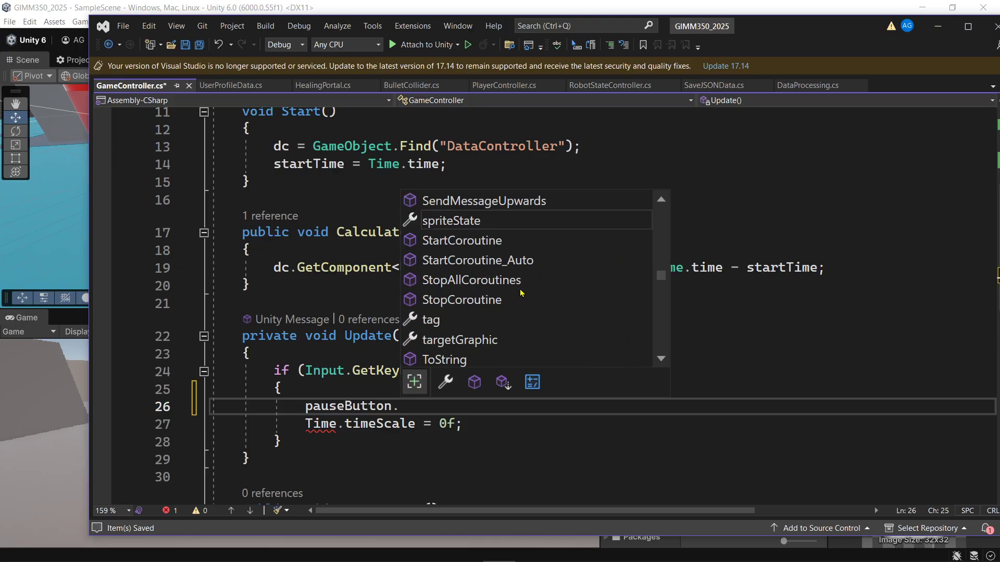
{"action": "scroll", "coordinate": [520, 293], "scroll_direction": "up", "scroll_amount": 2}
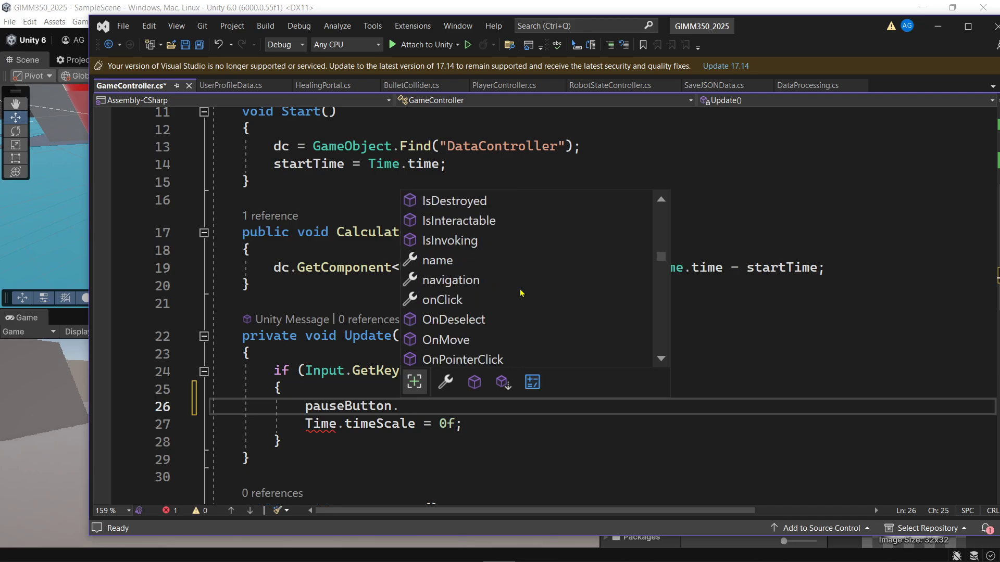
{"action": "scroll", "coordinate": [521, 292], "scroll_direction": "up", "scroll_amount": 2}
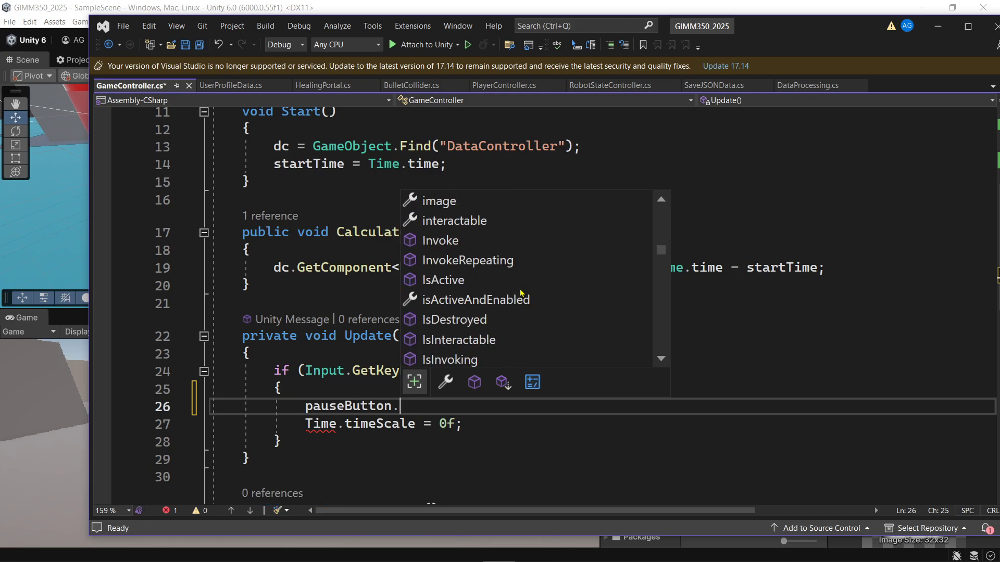
{"action": "left_click", "coordinate": [531, 286]}
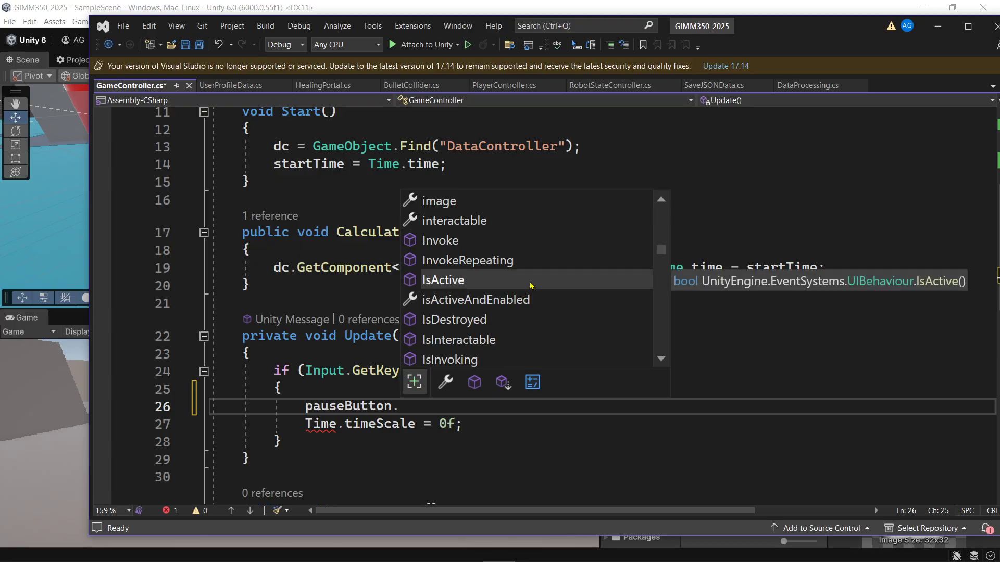
{"action": "scroll", "coordinate": [532, 286], "scroll_direction": "up", "scroll_amount": 6}
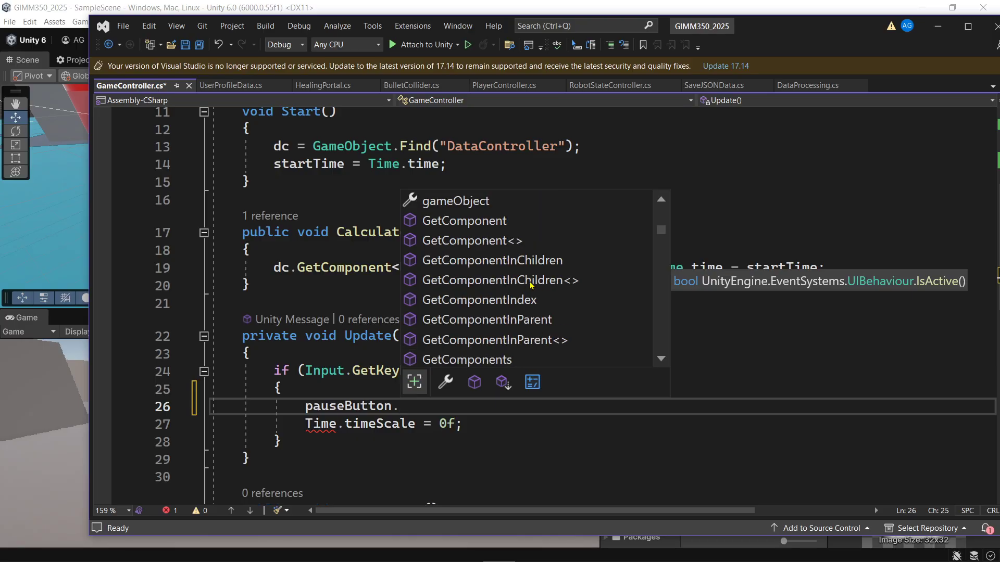
{"action": "scroll", "coordinate": [531, 286], "scroll_direction": "up", "scroll_amount": 3}
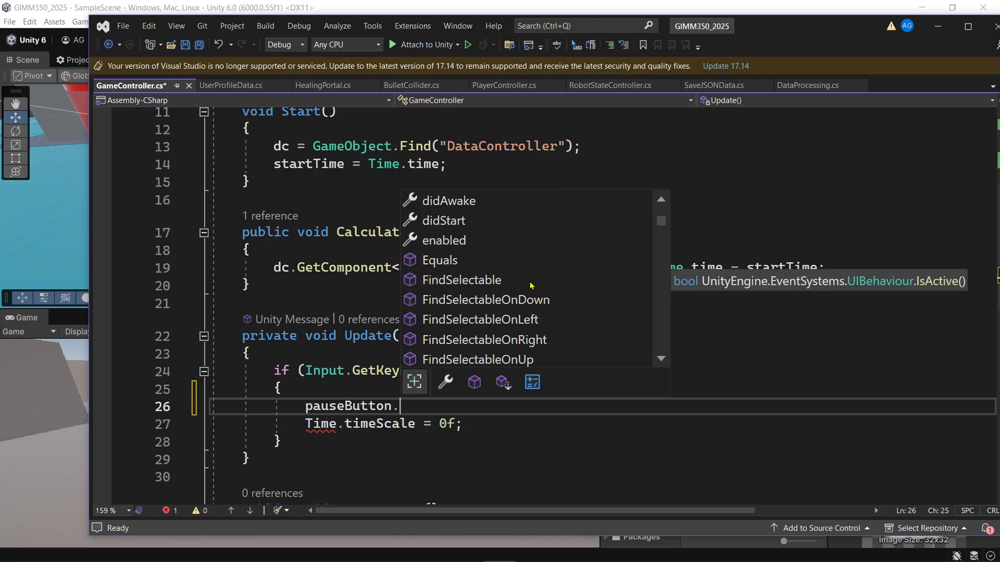
{"action": "left_click", "coordinate": [501, 240]}
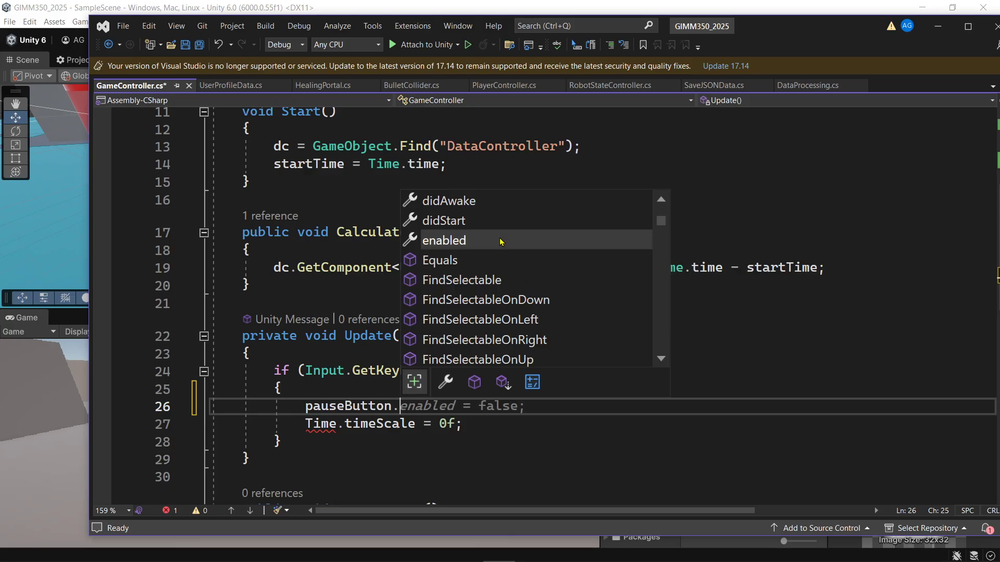
{"action": "double_click", "coordinate": [501, 240]}
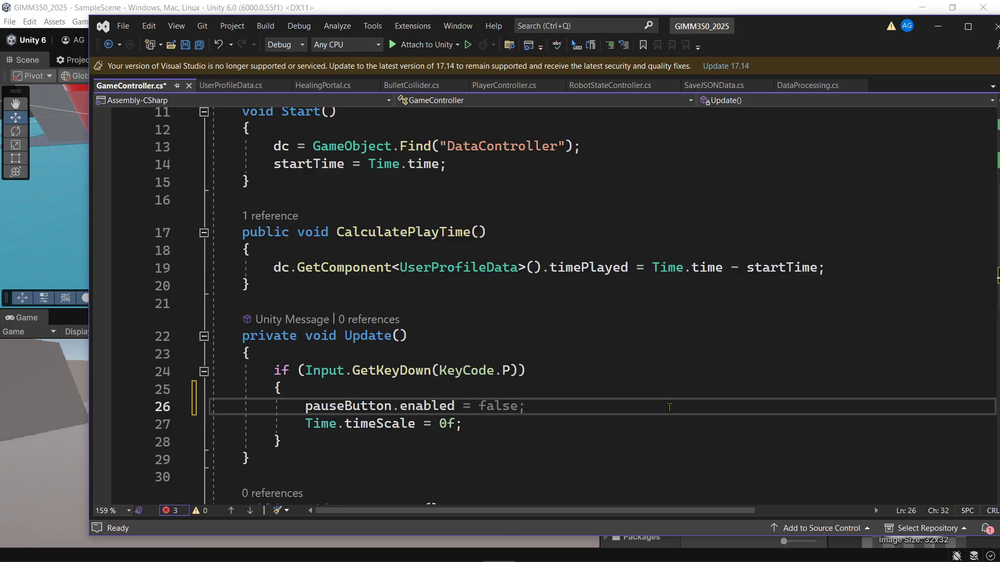
Assign true to pauseButton.enabled in the KeyCode.P block and save the script.
{"action": "type", "text": "= treu"}
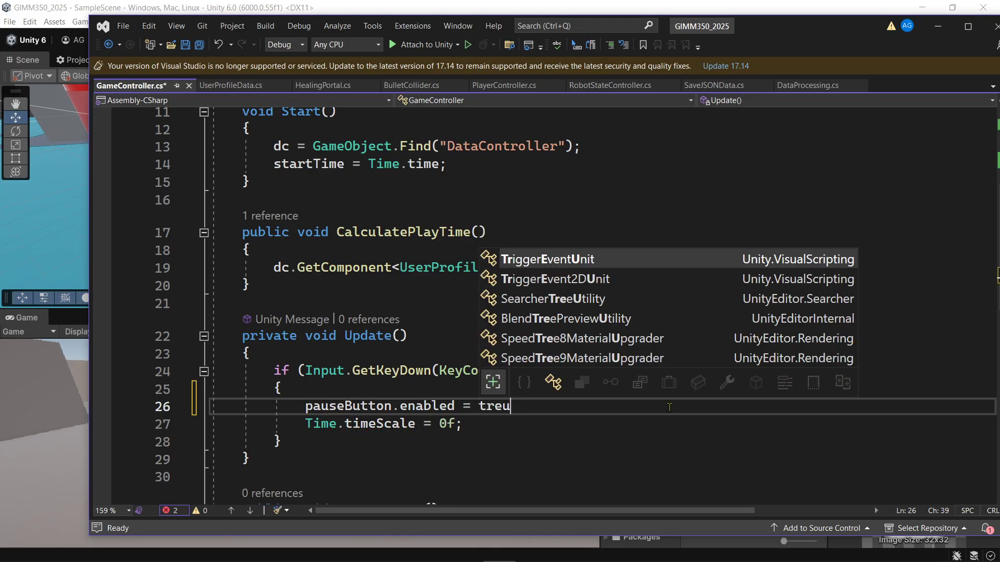
{"action": "key", "text": "BackSpace"}
{"action": "key", "text": "BackSpace"}
{"action": "type", "text": "ue;"}
{"action": "key", "text": "ctrl+s"}
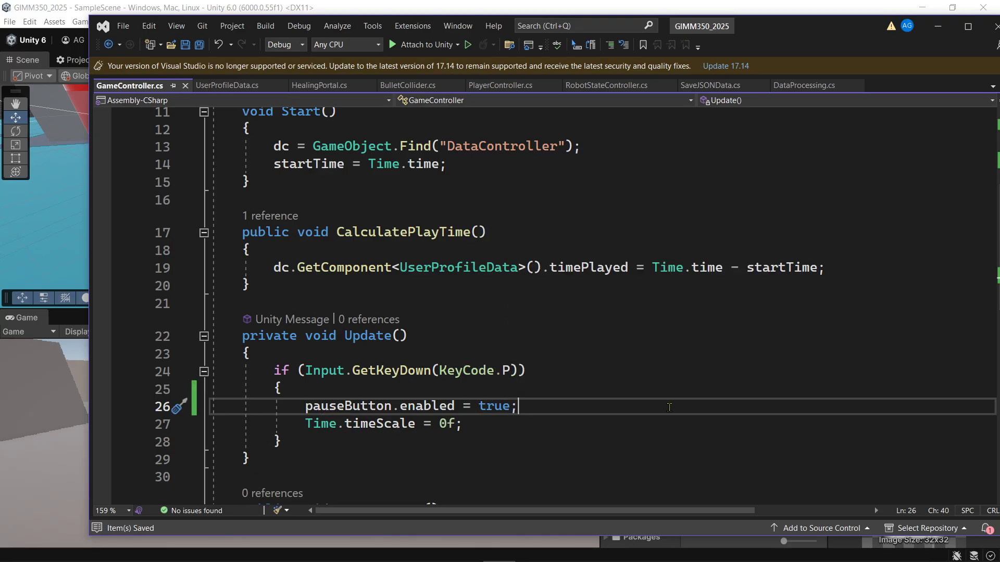
Add "pauseButton.enabled = false;" below "Time.timeScale = 1f;" in UnpauseGame() and save the script.
{"action": "scroll", "coordinate": [568, 391], "scroll_direction": "down", "scroll_amount": 1}
{"action": "scroll", "coordinate": [568, 391], "scroll_direction": "down", "scroll_amount": 2}
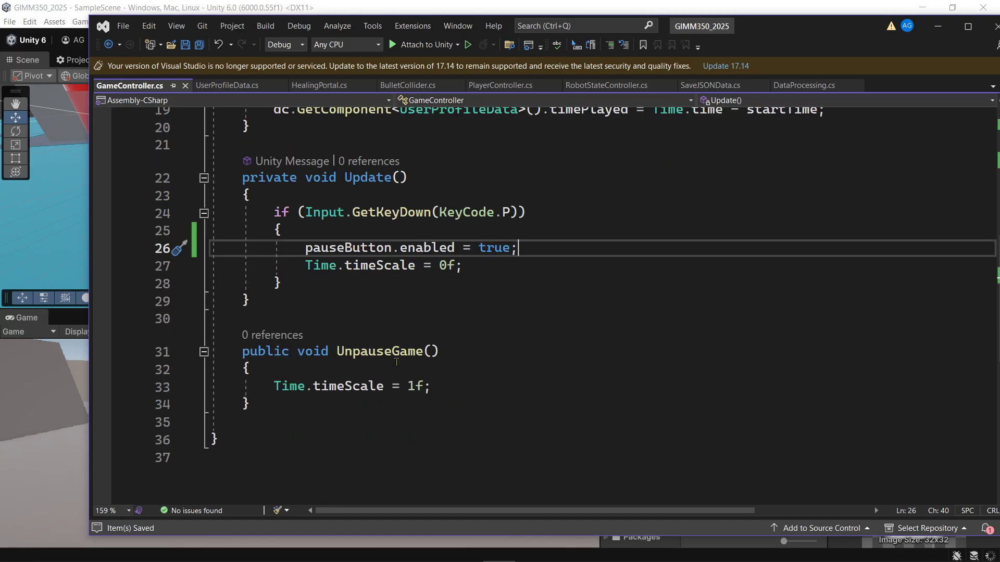
{"action": "left_click", "coordinate": [472, 386]}
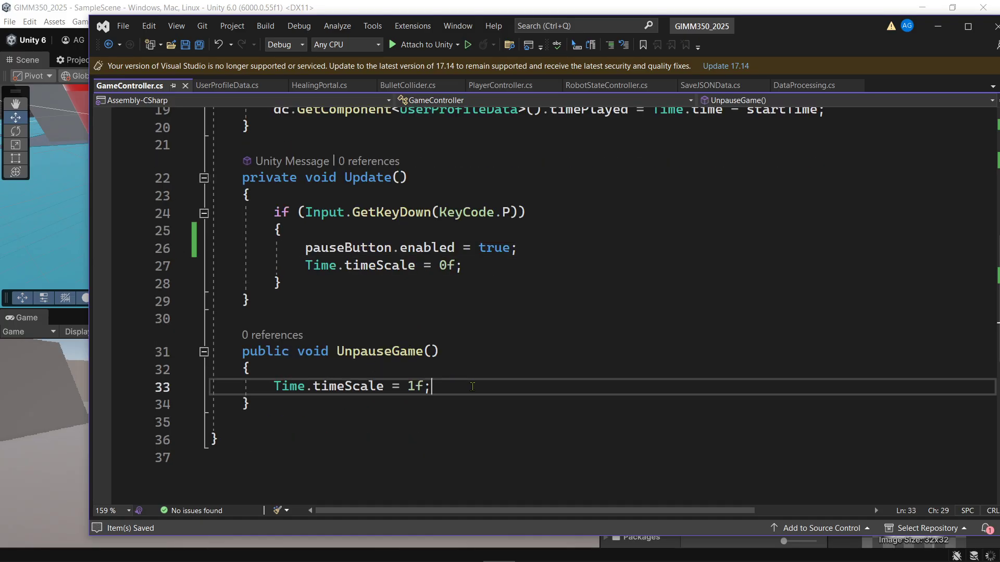
{"action": "key", "text": "Return"}
{"action": "type", "text": "pu"}
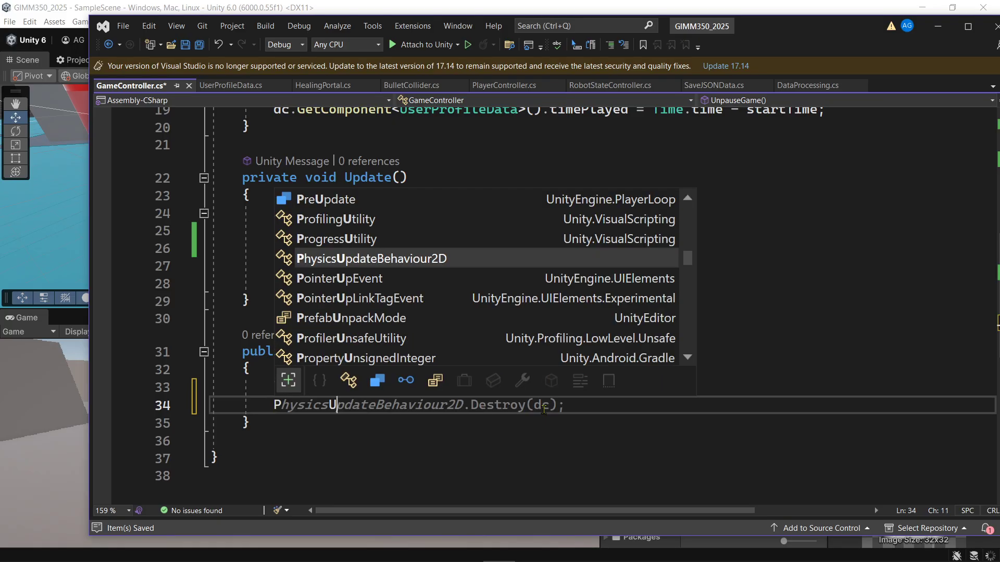
{"action": "key", "text": "BackSpace"}
{"action": "key", "text": "BackSpace"}
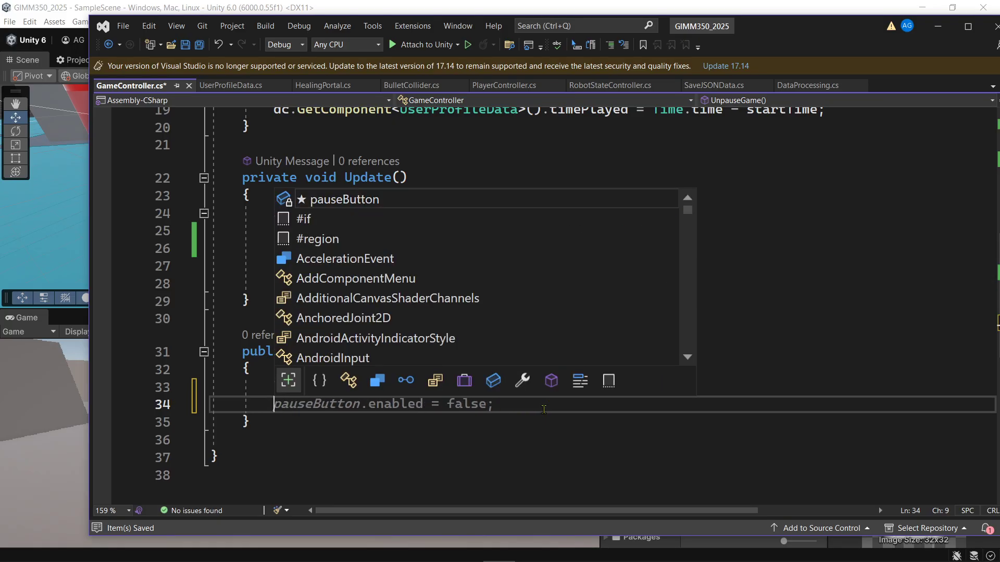
{"action": "key", "text": "Tab"}
{"action": "key", "text": "Tab"}
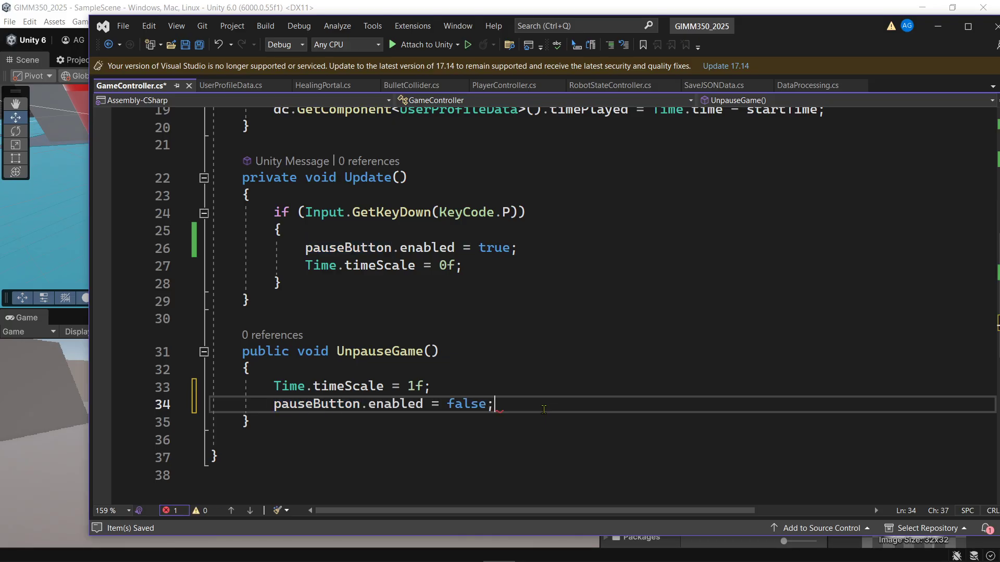
{"action": "key", "text": "ctrl+s"}
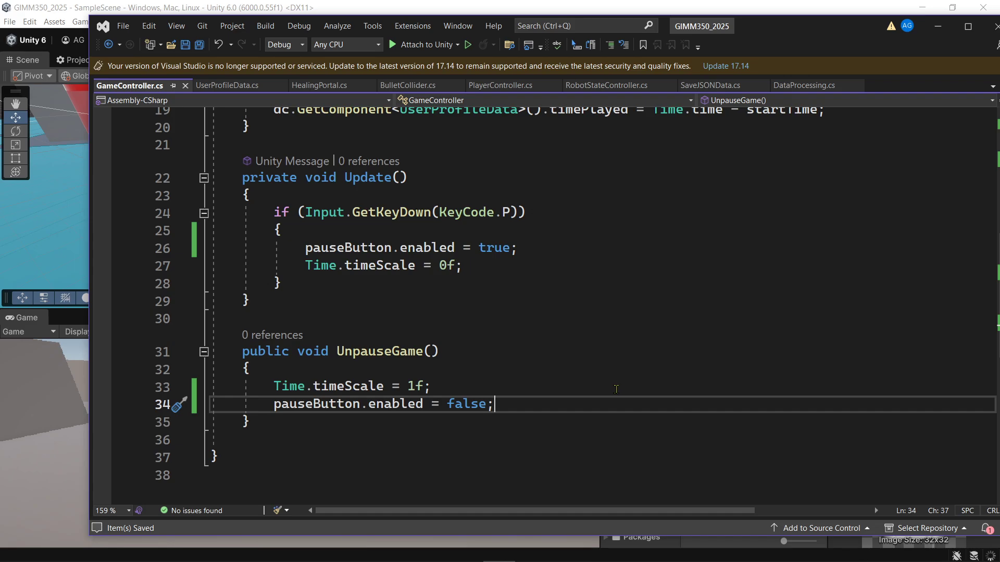
Switch to Unity, assign UnpauseButton to the Pause Button field of GameController's script component, and save the scene.
{"action": "scroll", "coordinate": [616, 389], "scroll_direction": "up", "scroll_amount": 6}
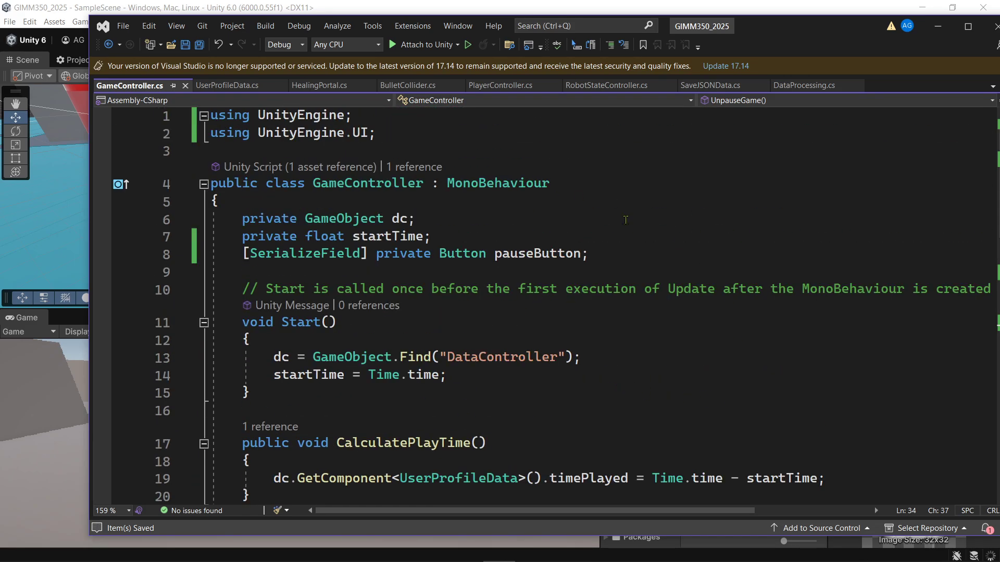
{"action": "left_click", "coordinate": [576, 6]}
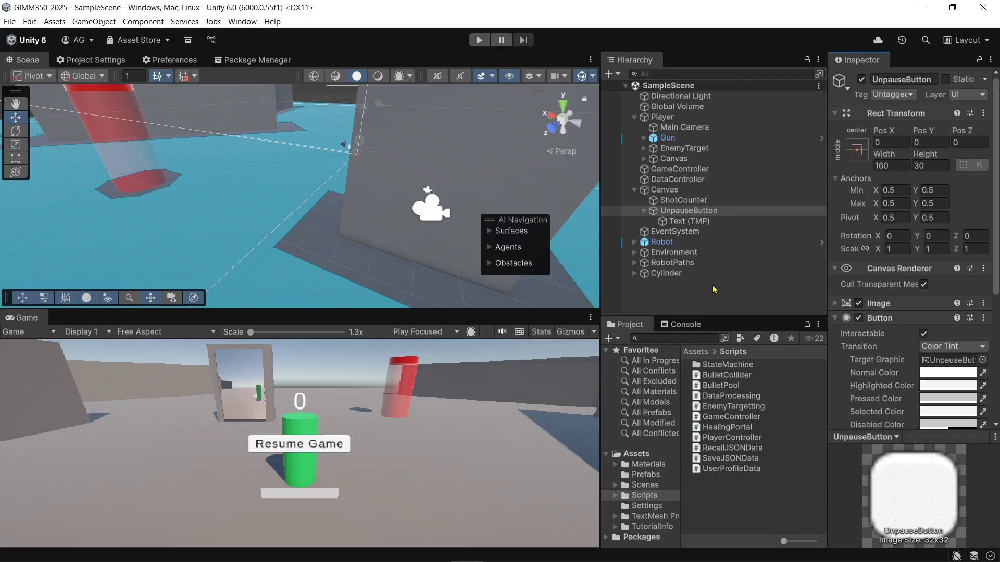
{"action": "left_click", "coordinate": [715, 171]}
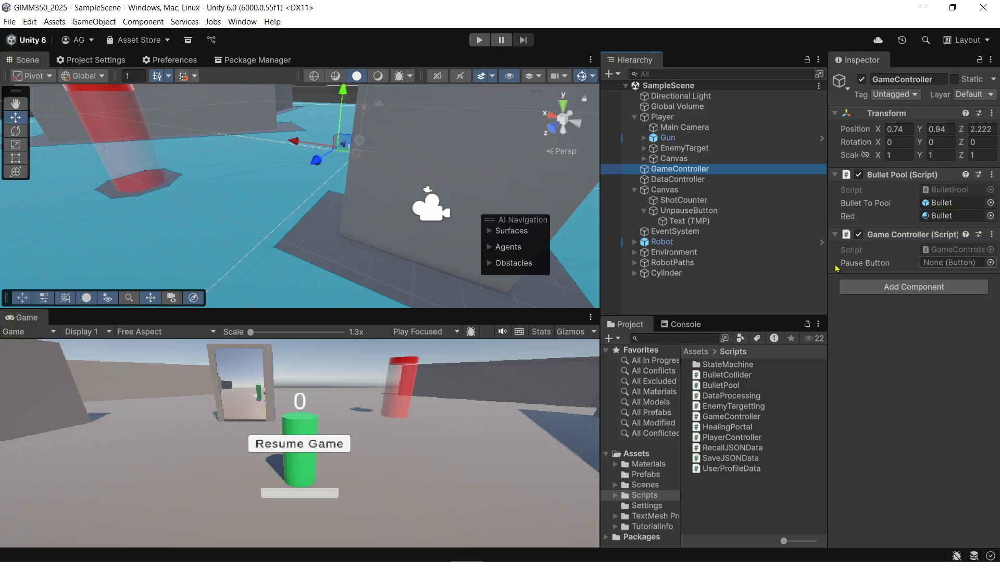
{"action": "left_click_drag", "start_coordinate": [686, 211], "coordinate": [943, 264]}
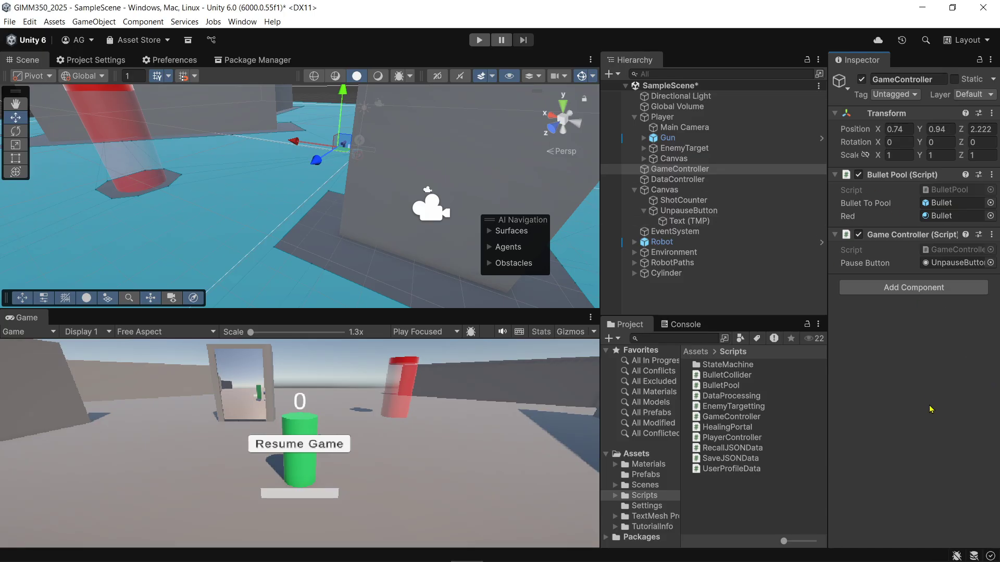
{"action": "key", "text": "ctrl+s"}
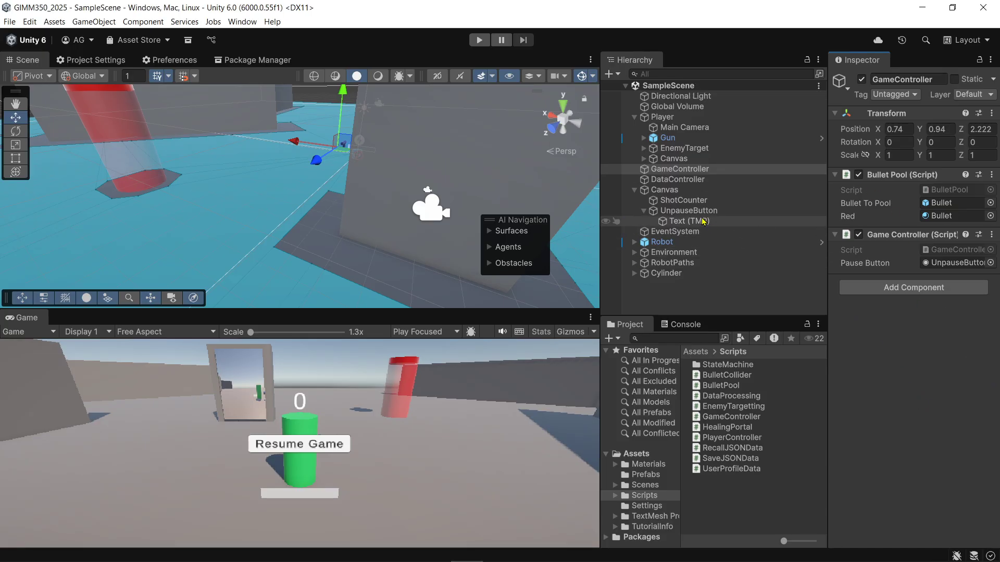
Deactivate the UnpauseButton object under Canvas and save the scene.
{"action": "left_click", "coordinate": [686, 211]}
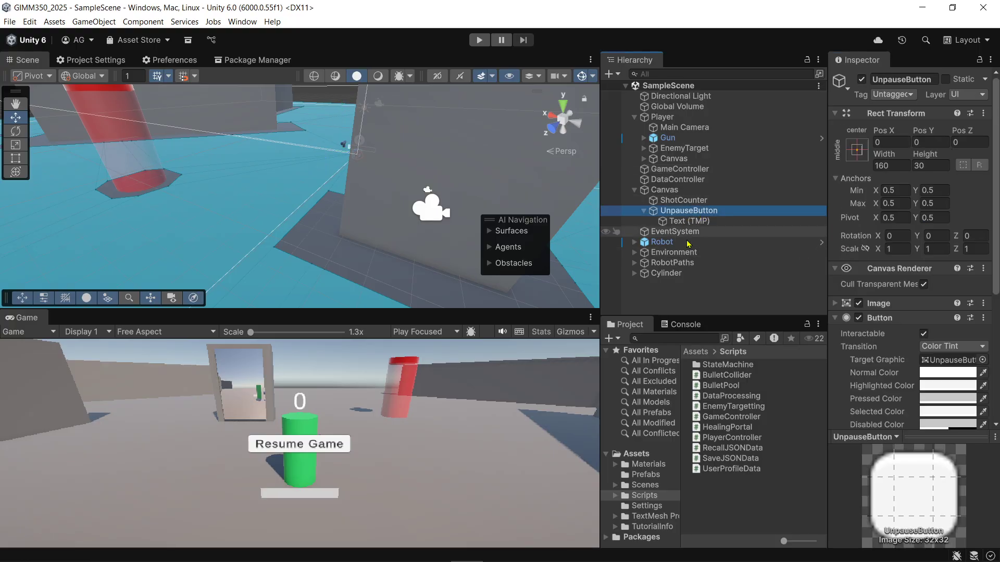
{"action": "left_click", "coordinate": [644, 212]}
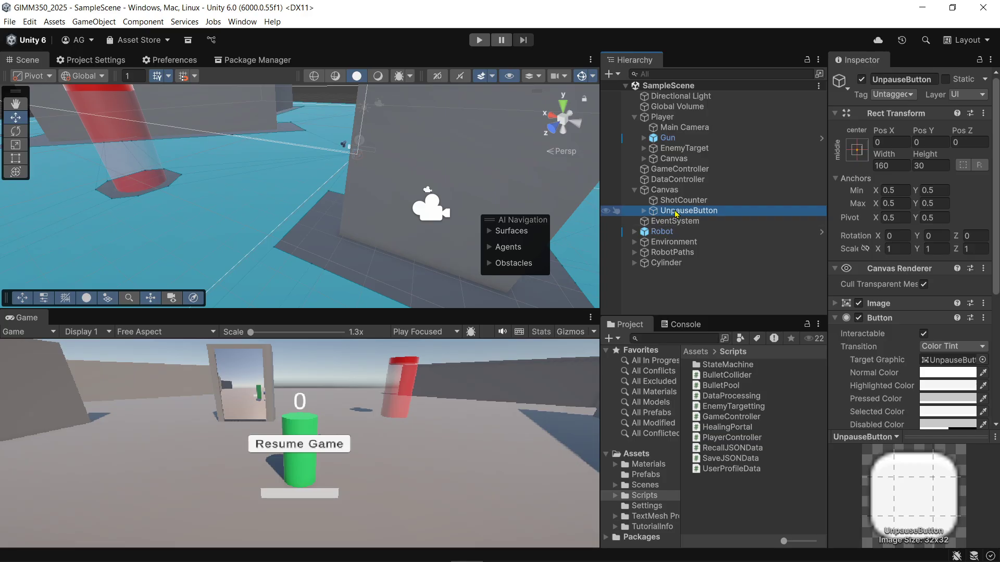
{"action": "left_click", "coordinate": [861, 79]}
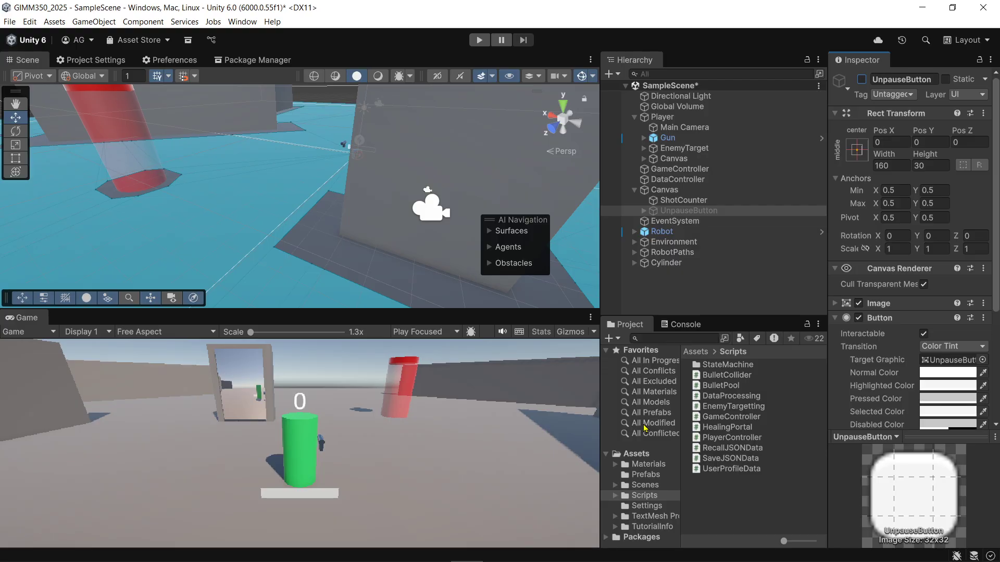
{"action": "key", "text": "ctrl+s"}
Enlarge the Game view and run the game to test pausing, ending with play mode stopped.
{"action": "left_click_drag", "start_coordinate": [413, 313], "coordinate": [414, 246]}
{"action": "left_click", "coordinate": [478, 40]}
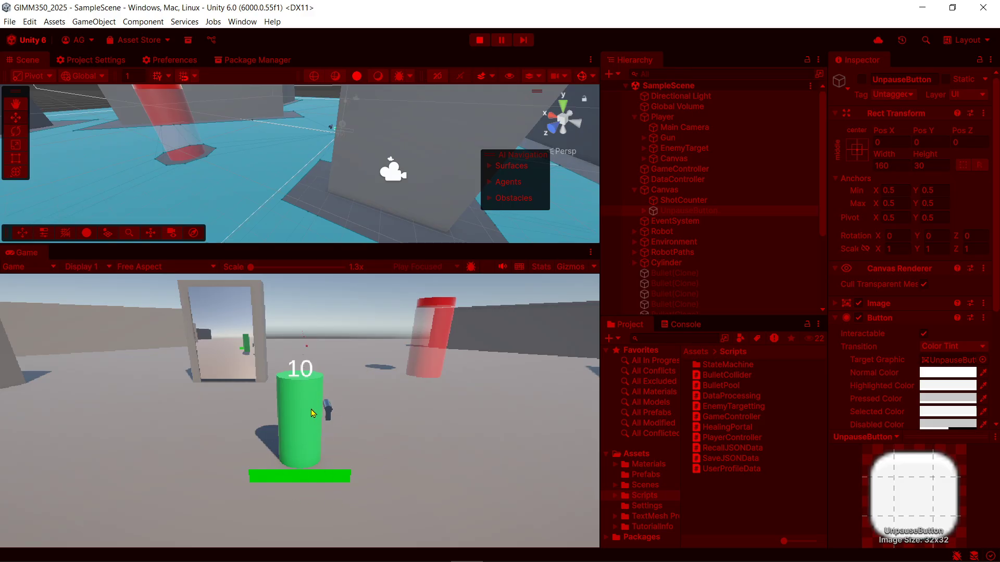
{"action": "left_click", "coordinate": [479, 40]}
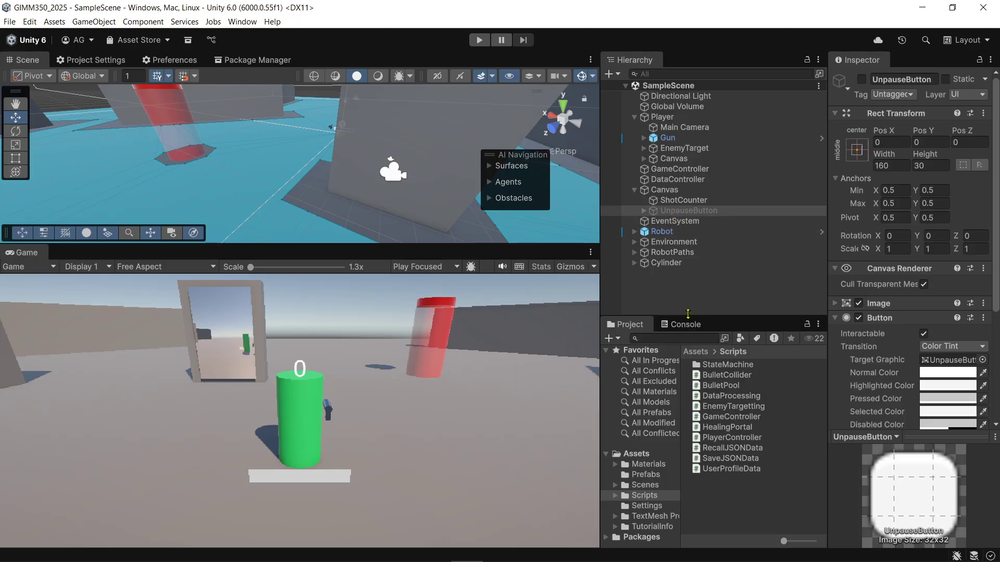
Check GameController's Pause Button reference, then switch to Visual Studio and review the pauseButton declaration, its use in Update(), and the UnityEngine.UI directive.
{"action": "left_click", "coordinate": [704, 169]}
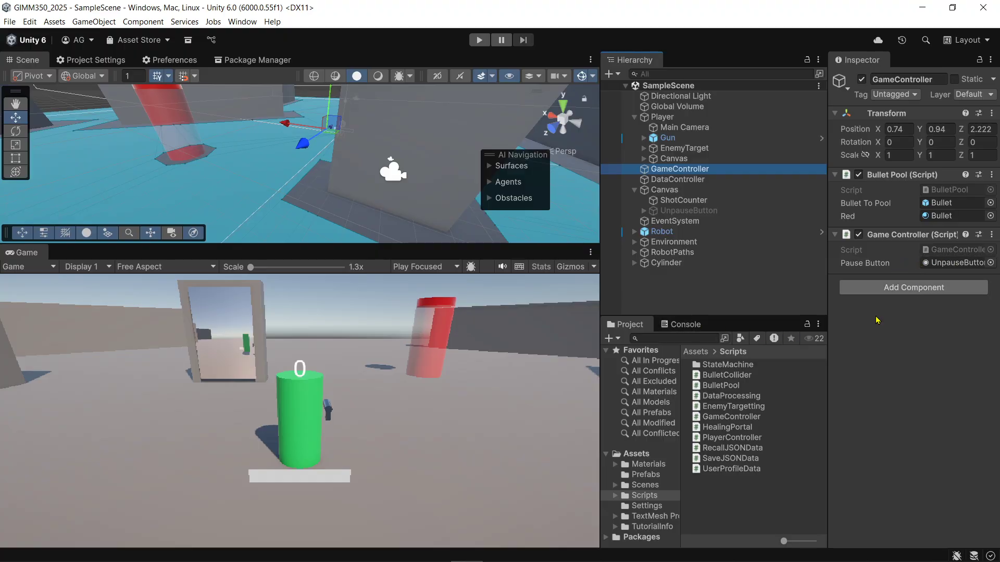
{"action": "key", "text": "alt+Tab"}
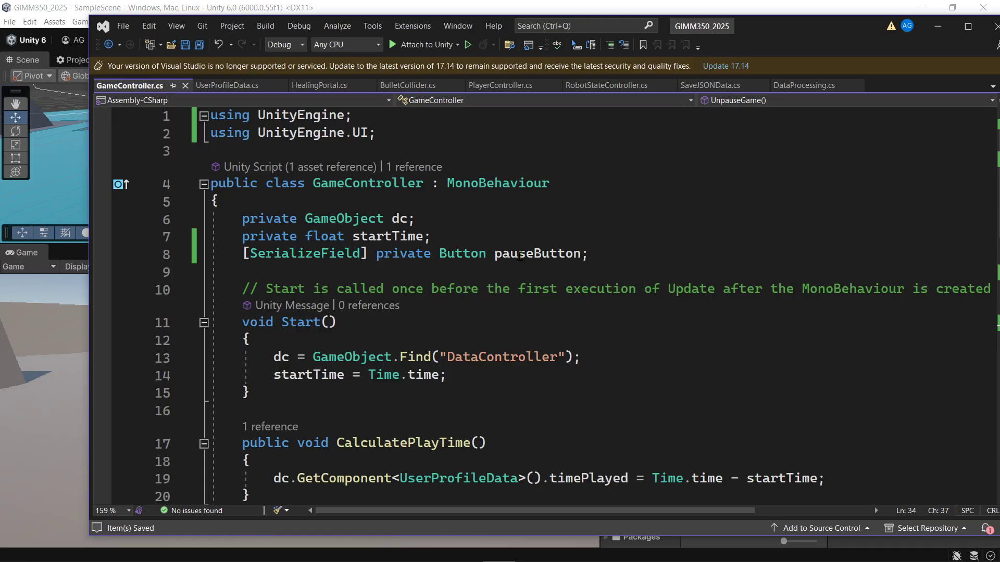
{"action": "scroll", "coordinate": [537, 302], "scroll_direction": "down", "scroll_amount": 5}
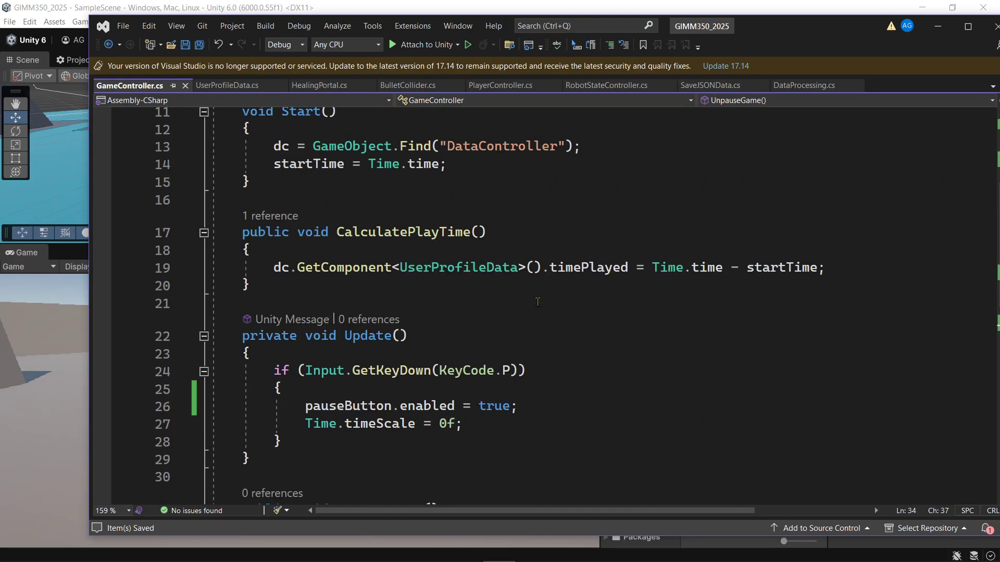
{"action": "scroll", "coordinate": [537, 302], "scroll_direction": "up", "scroll_amount": 5}
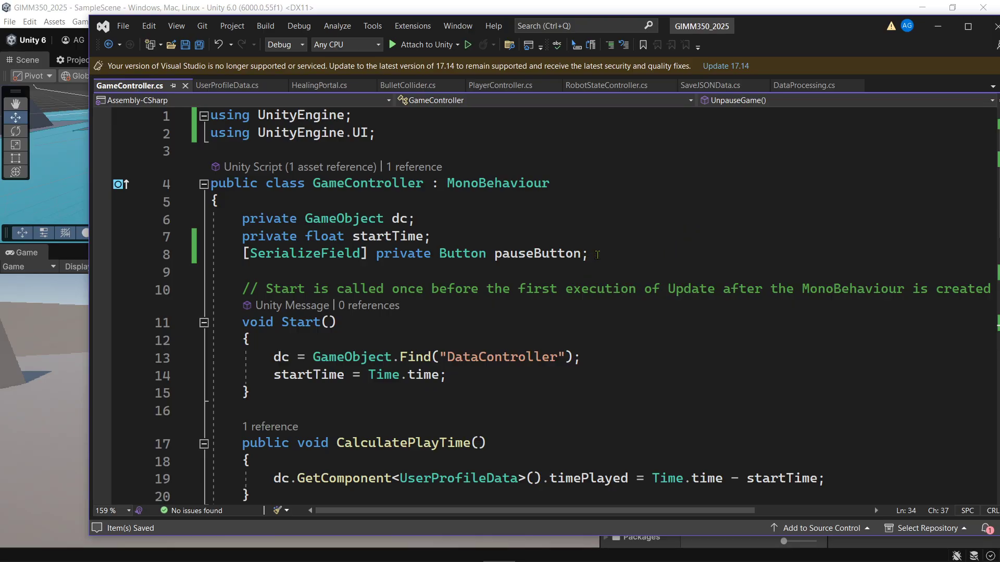
{"action": "left_click_drag", "start_coordinate": [587, 255], "coordinate": [403, 256]}
{"action": "left_click", "coordinate": [444, 256]}
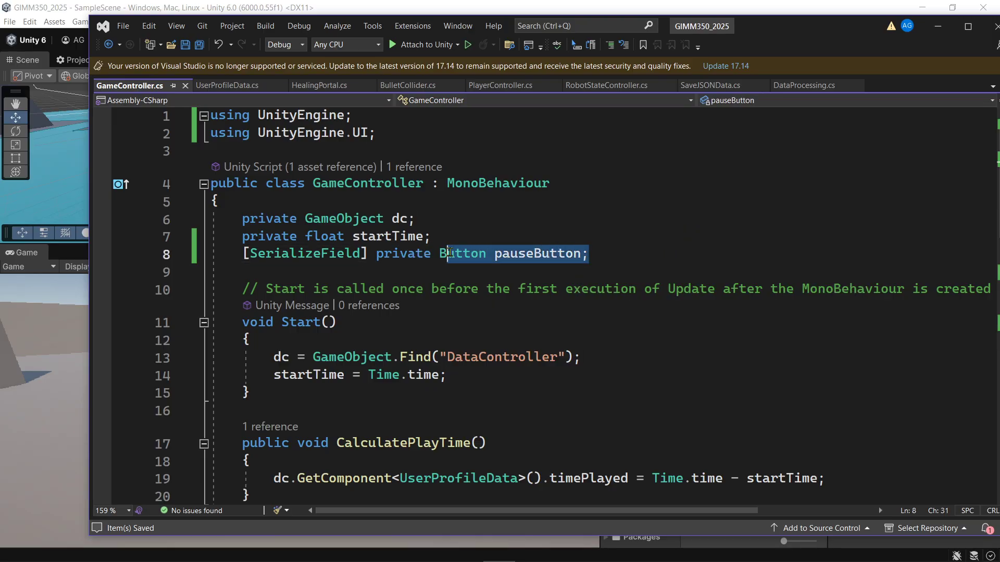
{"action": "left_click", "coordinate": [388, 137]}
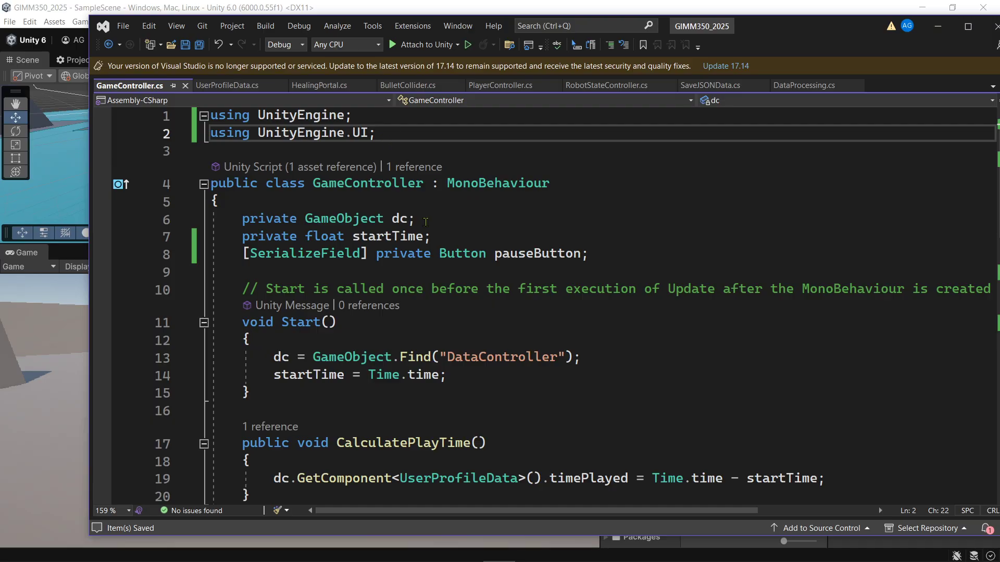
Change the serialized pauseButton field's type in GameController.cs to GameObject, keeping it private.
{"action": "left_click_drag", "start_coordinate": [440, 254], "coordinate": [596, 252]}
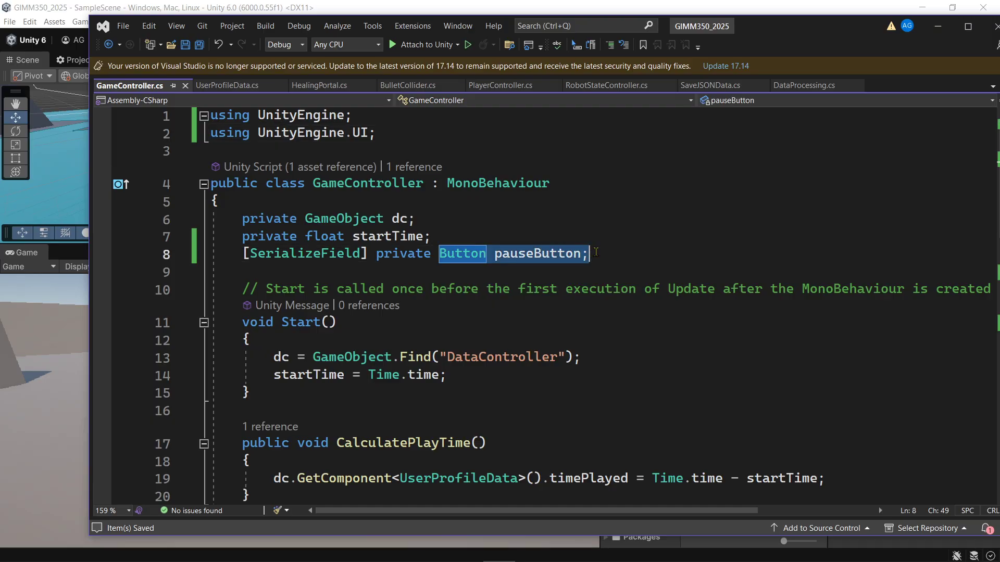
{"action": "type", "text": "Ga"}
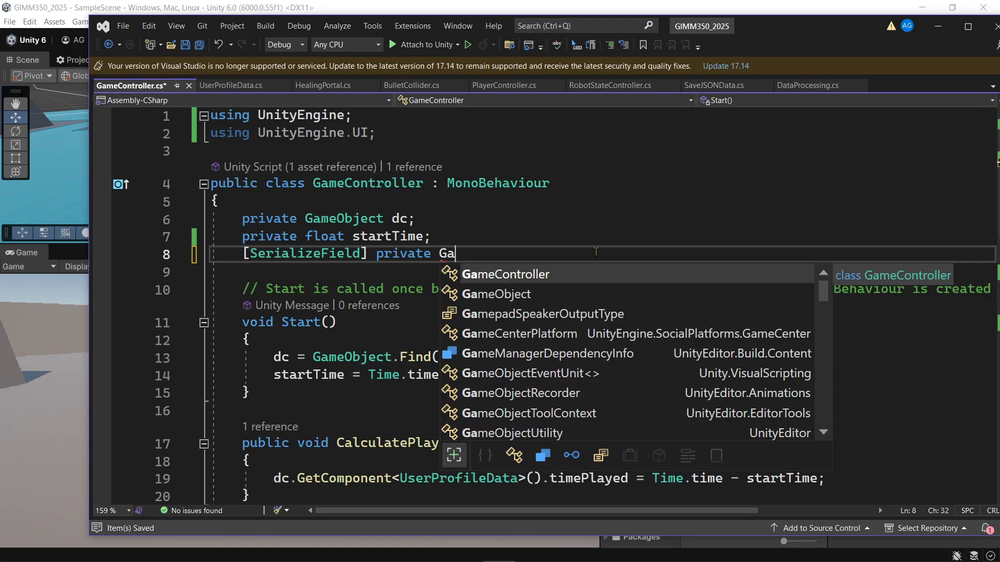
{"action": "key", "text": "Tab"}
{"action": "type", "text": "puas"}
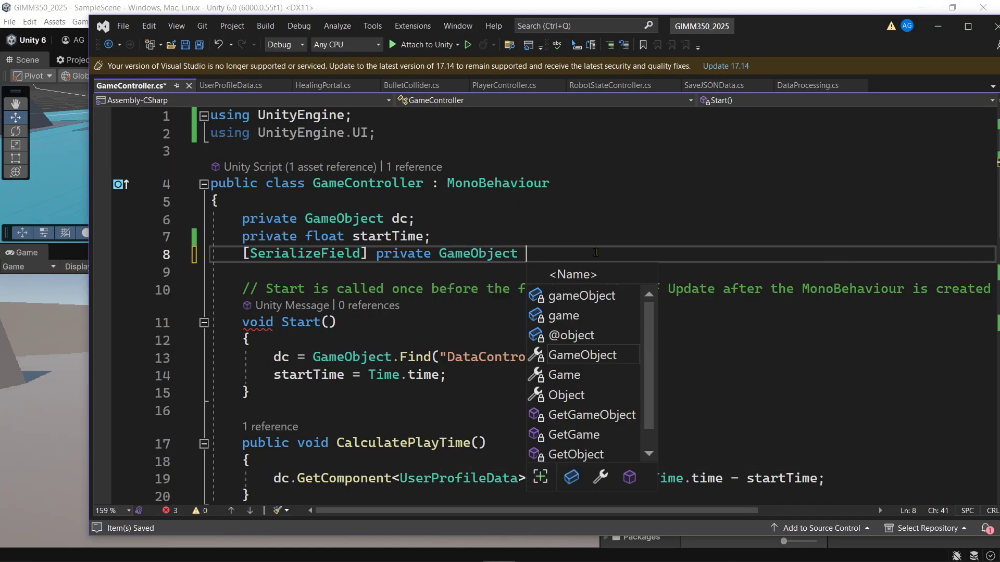
{"action": "key", "text": "BackSpace"}
{"action": "key", "text": "BackSpace"}
{"action": "key", "text": "BackSpace"}
{"action": "type", "text": "a"}
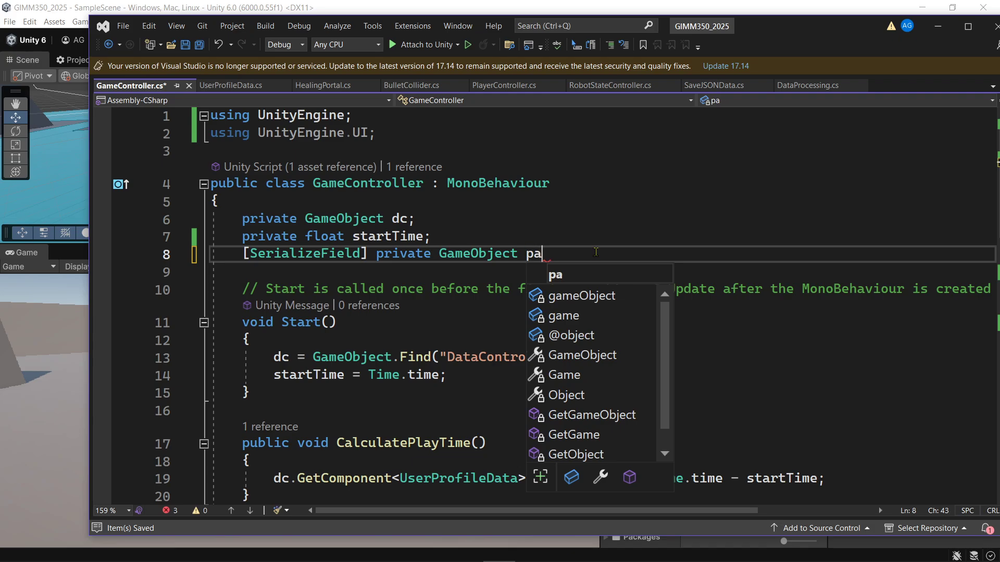
{"action": "type", "text": "useButton;"}
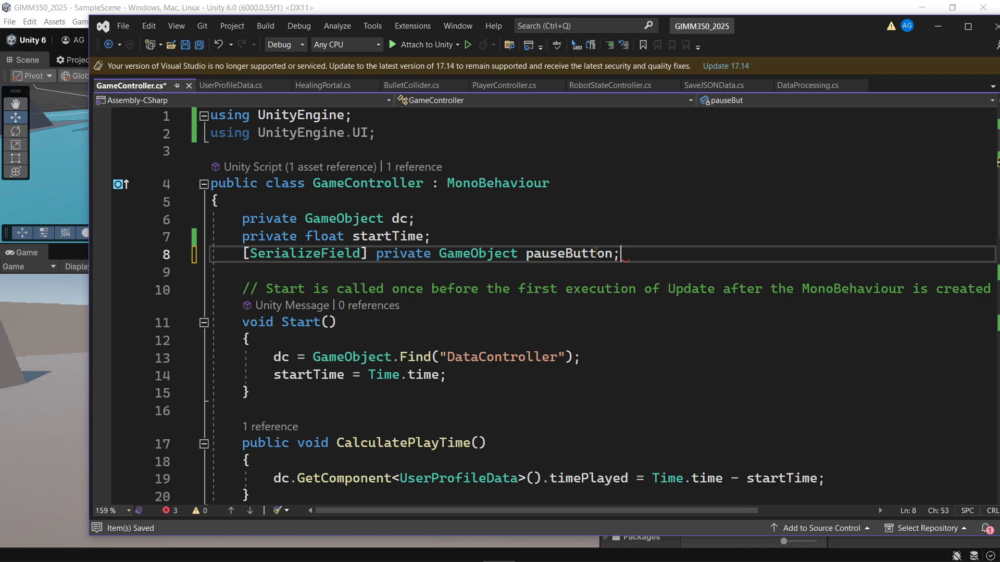
Replace the pauseButton enabled assignment in Update() with pauseButton.SetActive(true);.
{"action": "scroll", "coordinate": [638, 259], "scroll_direction": "down", "scroll_amount": 2}
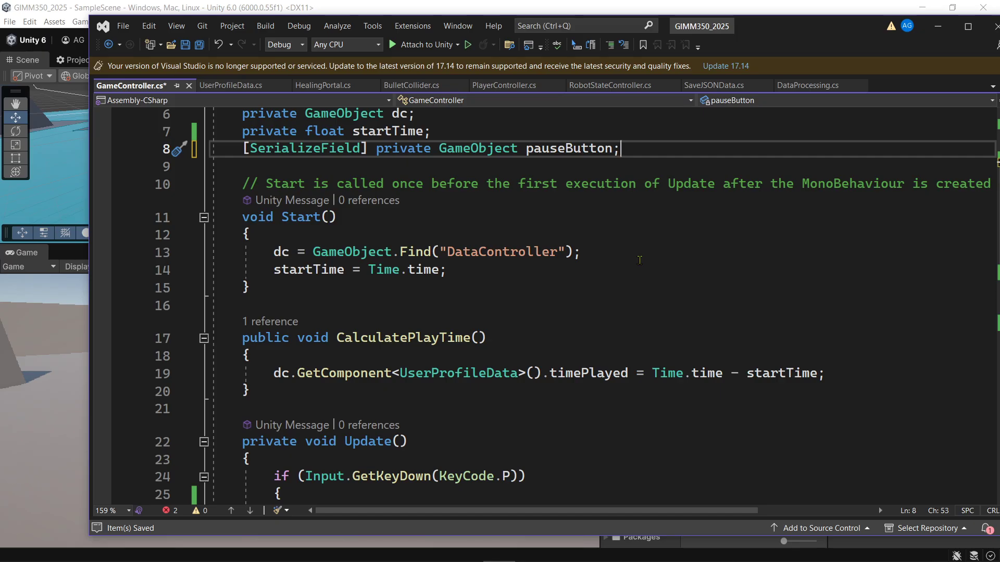
{"action": "scroll", "coordinate": [527, 186], "scroll_direction": "down", "scroll_amount": 3}
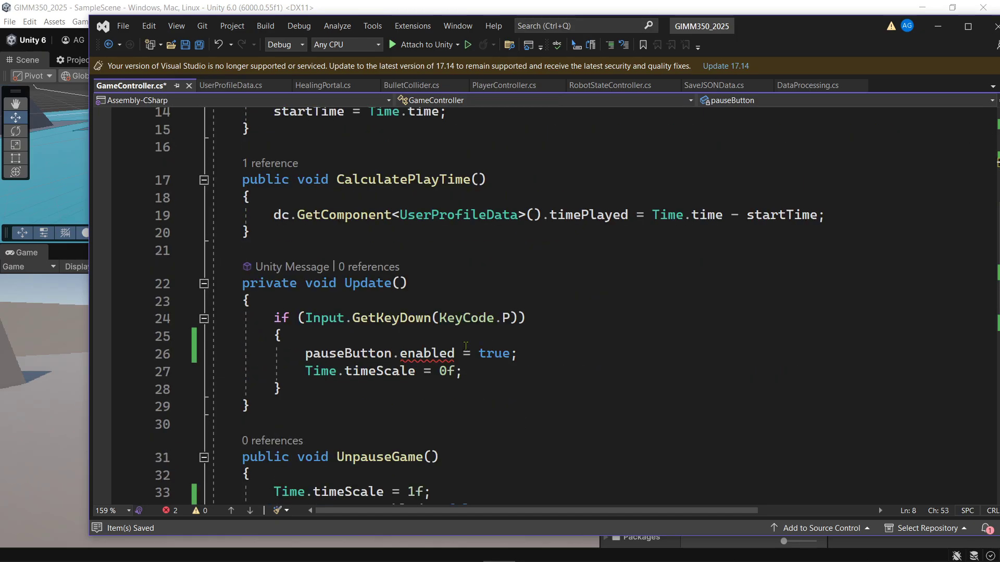
{"action": "scroll", "coordinate": [466, 346], "scroll_direction": "down", "scroll_amount": 2}
{"action": "double_click", "coordinate": [430, 248]}
{"action": "type", "text": "S"}
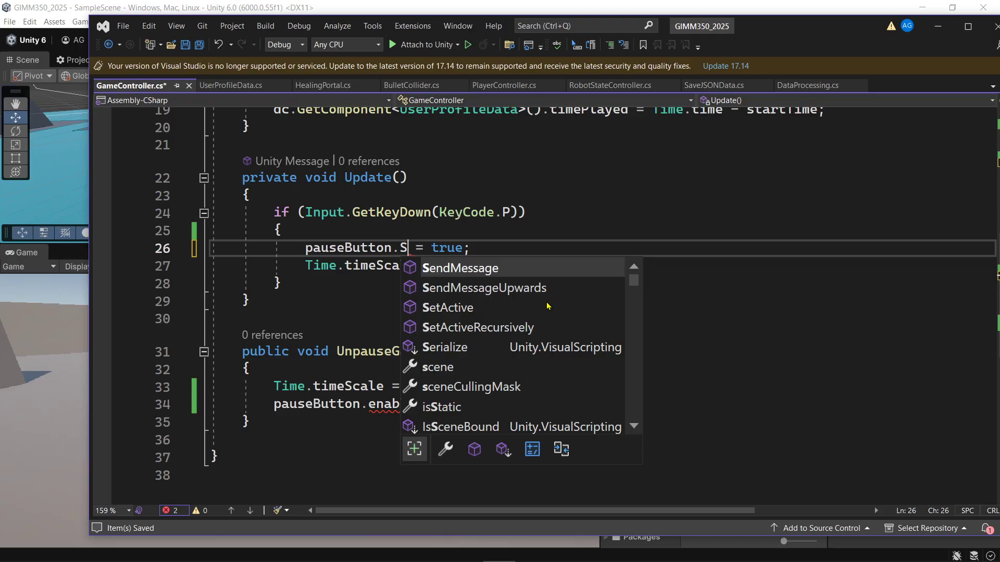
{"action": "type", "text": "etActive"}
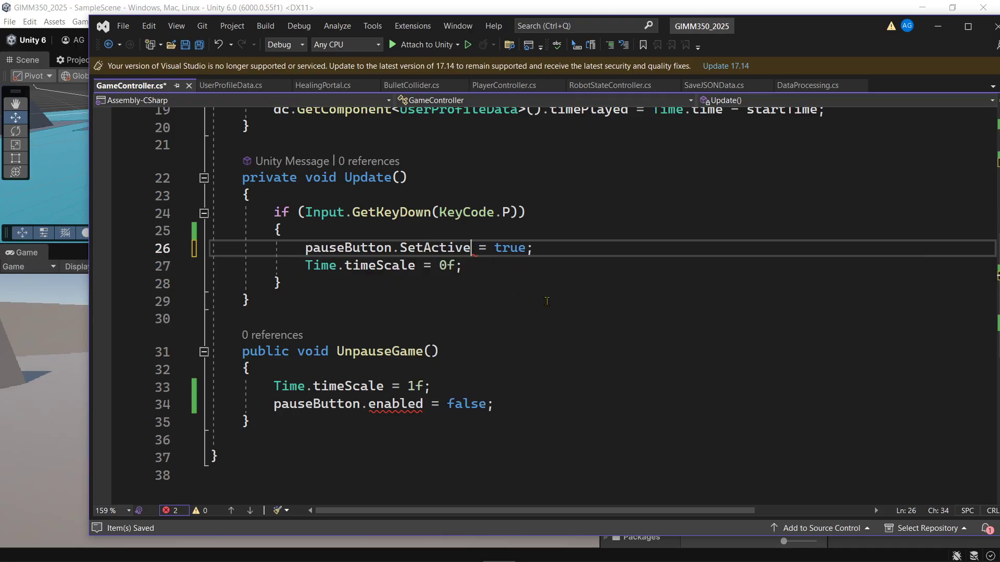
{"action": "type", "text": "(true)"}
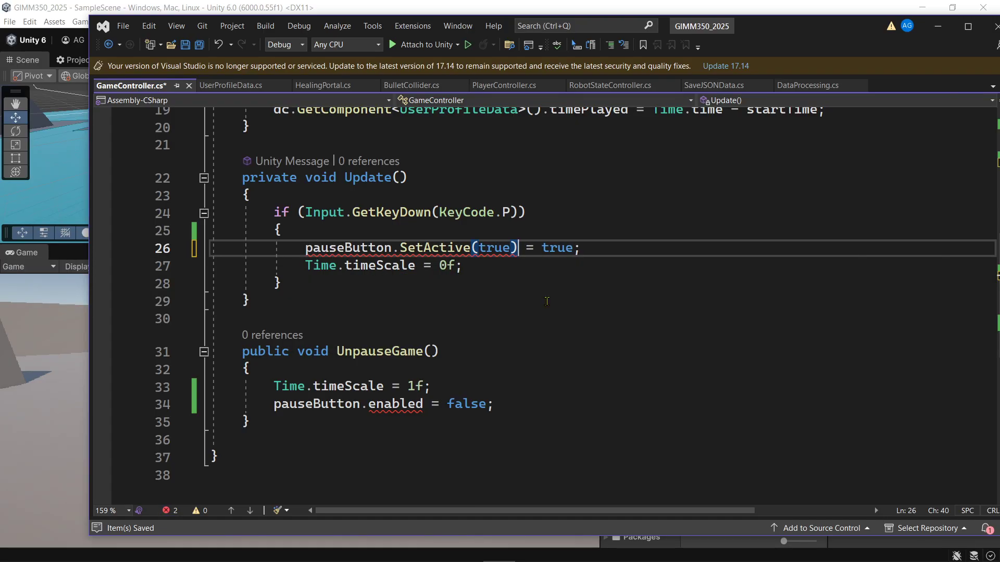
{"action": "key", "text": "Delete"}
{"action": "key", "text": "Delete"}
{"action": "key", "text": "Delete"}
{"action": "key", "text": "Delete"}
{"action": "key", "text": "Delete"}
{"action": "key", "text": "Delete"}
{"action": "key", "text": "Delete"}
Replace the pauseButton enabled assignment in UnpauseGame() with pauseButton.SetActive(false); and save the script.
{"action": "left_click_drag", "start_coordinate": [369, 404], "coordinate": [486, 404]}
{"action": "type", "text": "SetActive("}
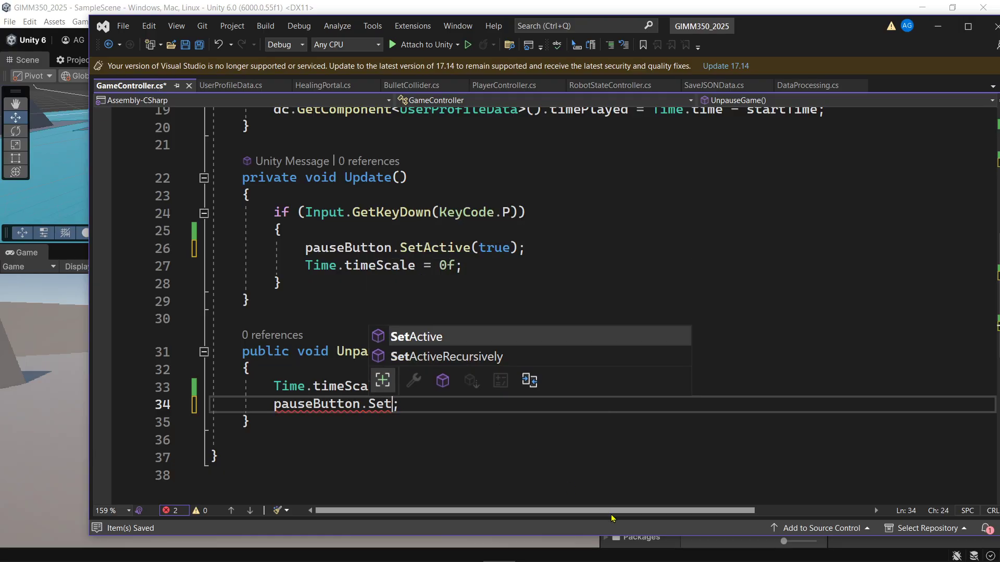
{"action": "type", "text": "fal"}
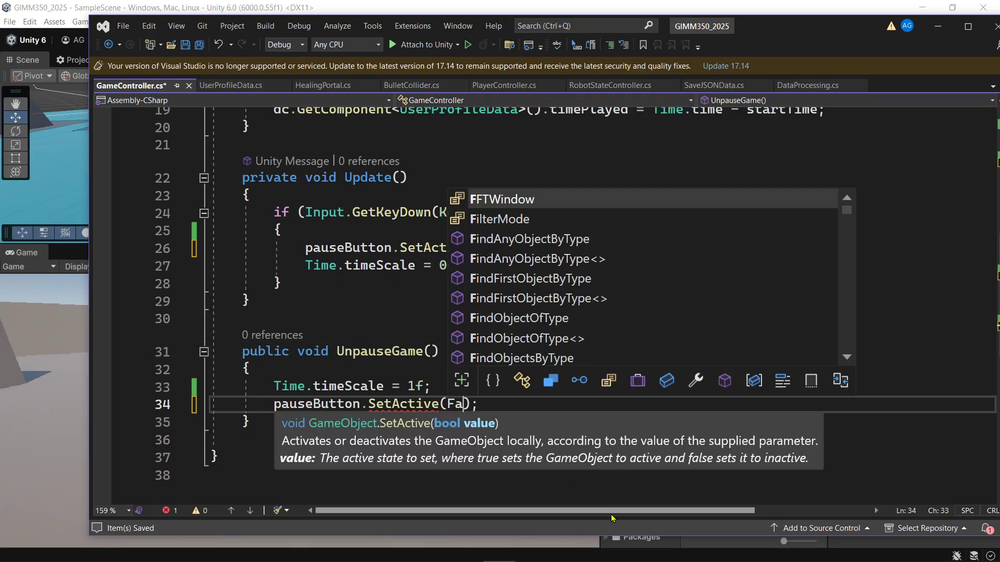
{"action": "key", "text": "Tab"}
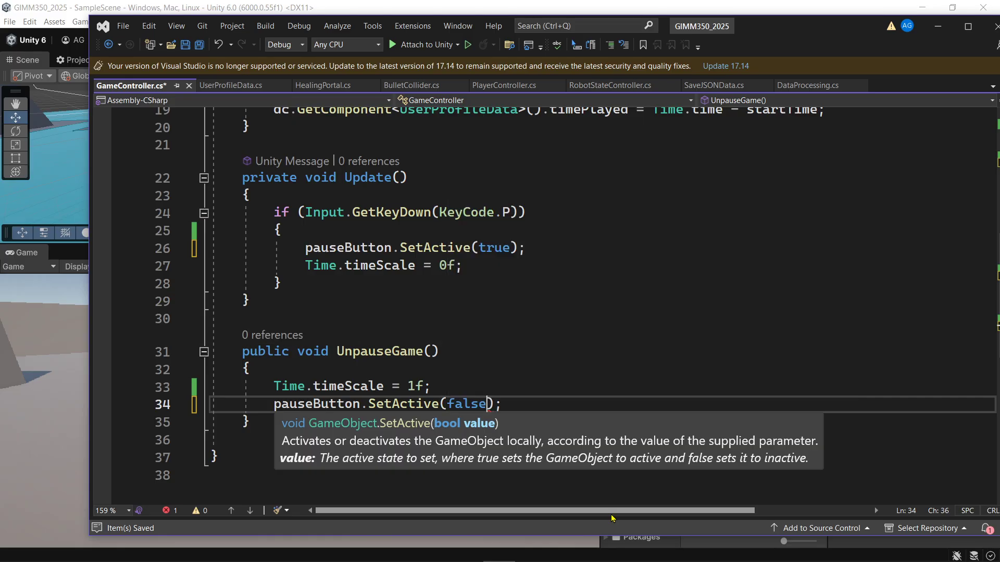
{"action": "key", "text": "ctrl+s"}
{"action": "left_click", "coordinate": [614, 248]}
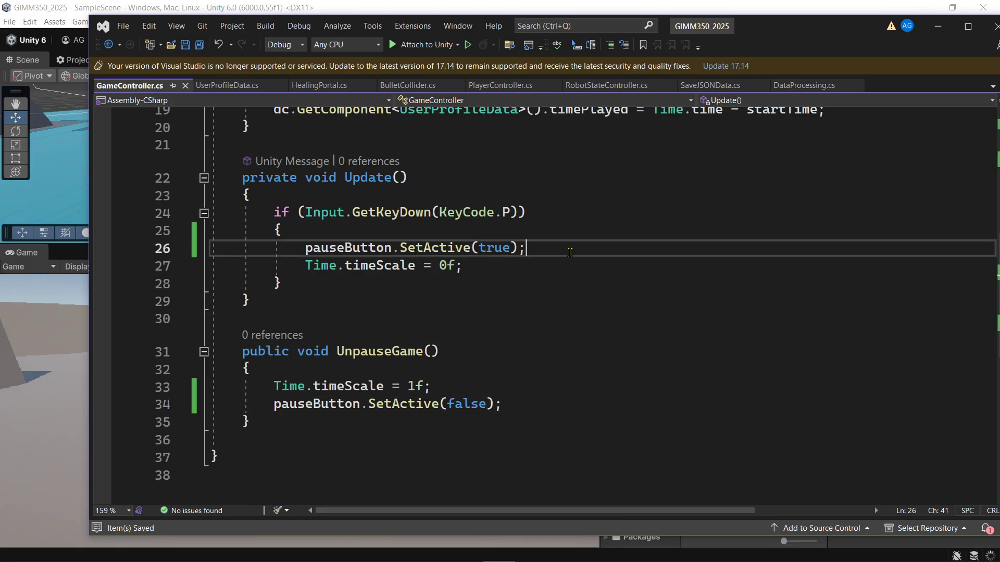
Switch to Unity, assign the UnpauseButton object to GameController's empty Pause Button field, and save the scene.
{"action": "left_click", "coordinate": [760, 10]}
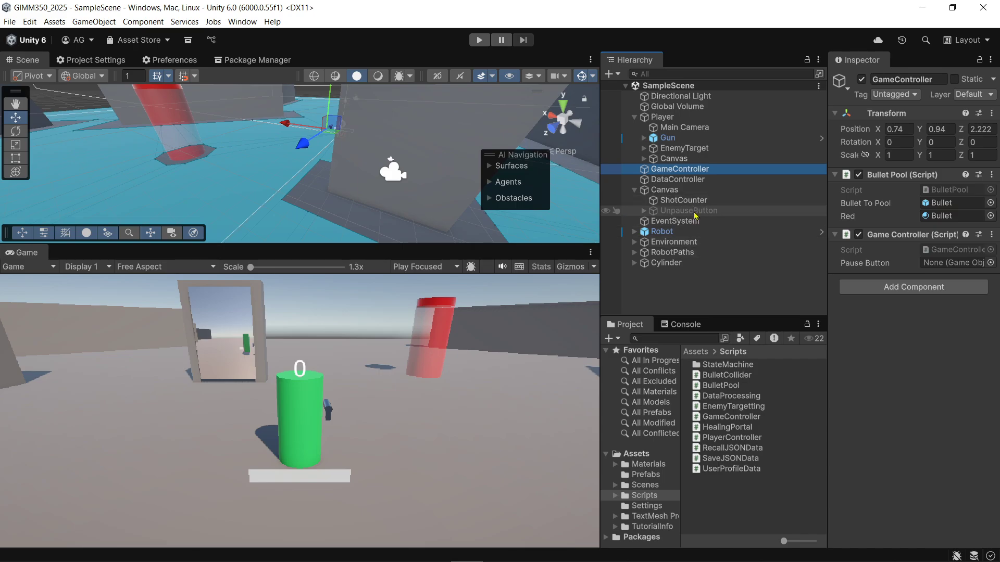
{"action": "left_click_drag", "start_coordinate": [695, 215], "coordinate": [940, 263]}
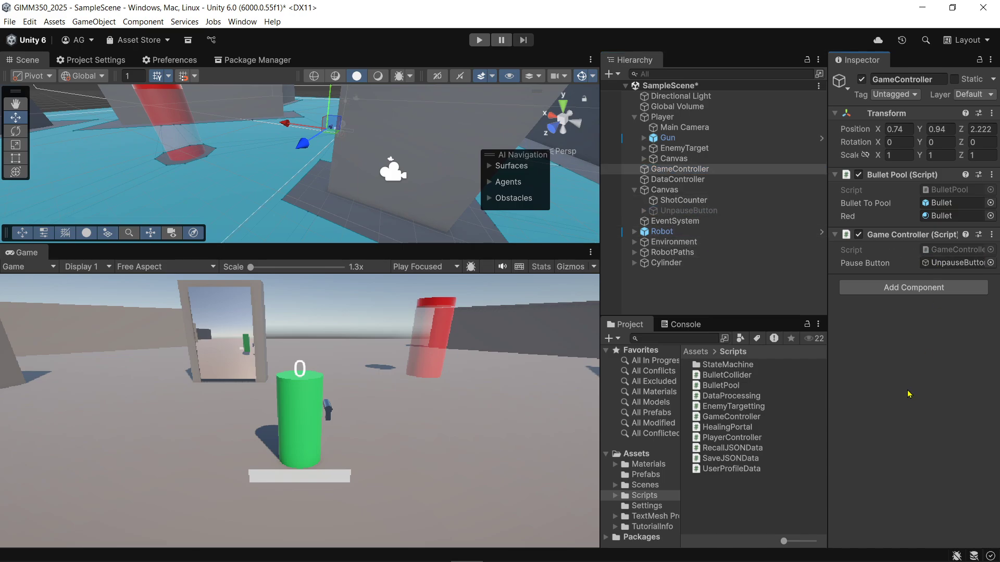
{"action": "key", "text": "ctrl+s"}
Run the game, pause it, and resume play with the in-game Resume Game button.
{"action": "left_click", "coordinate": [479, 40]}
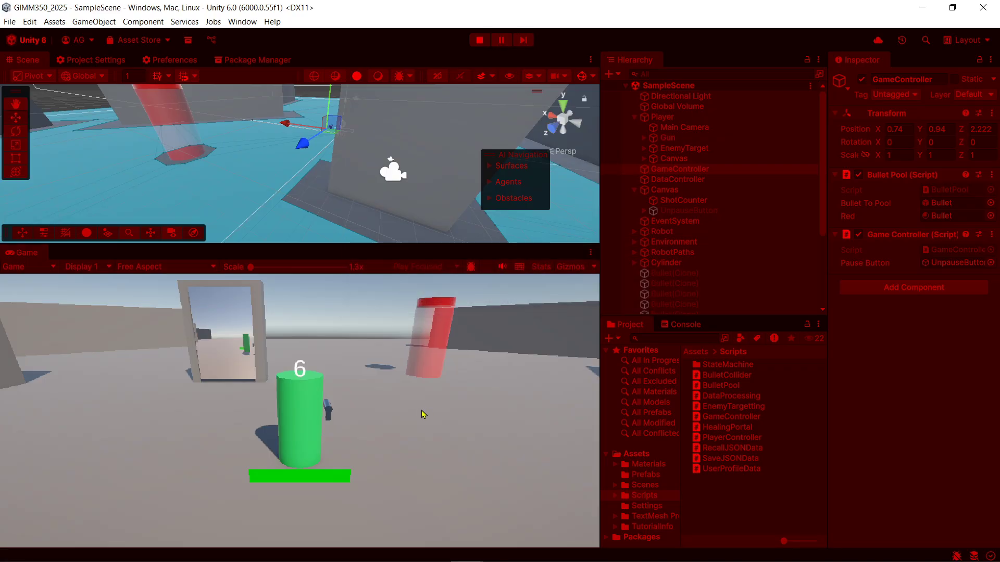
{"action": "key", "text": "Escape"}
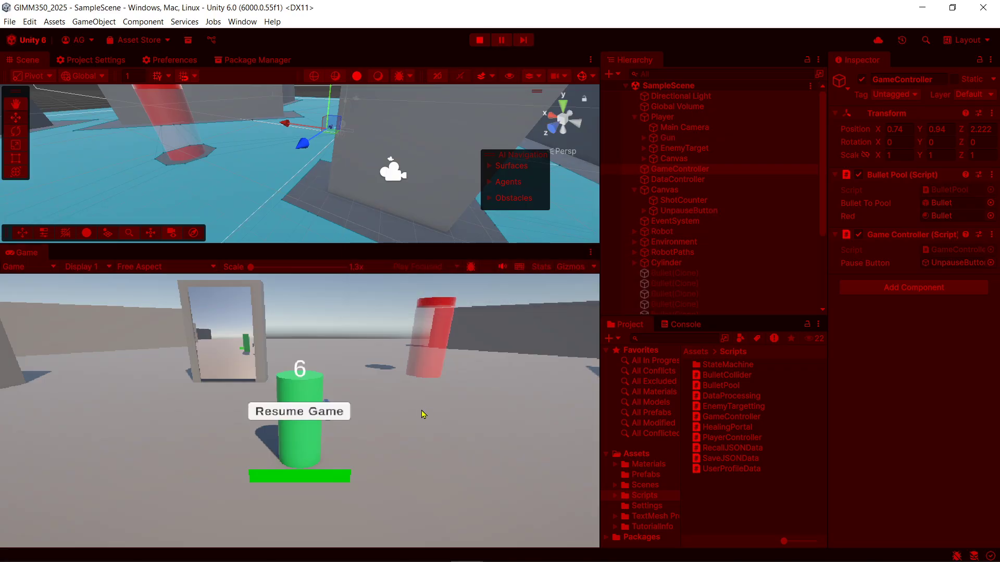
{"action": "left_click", "coordinate": [304, 412]}
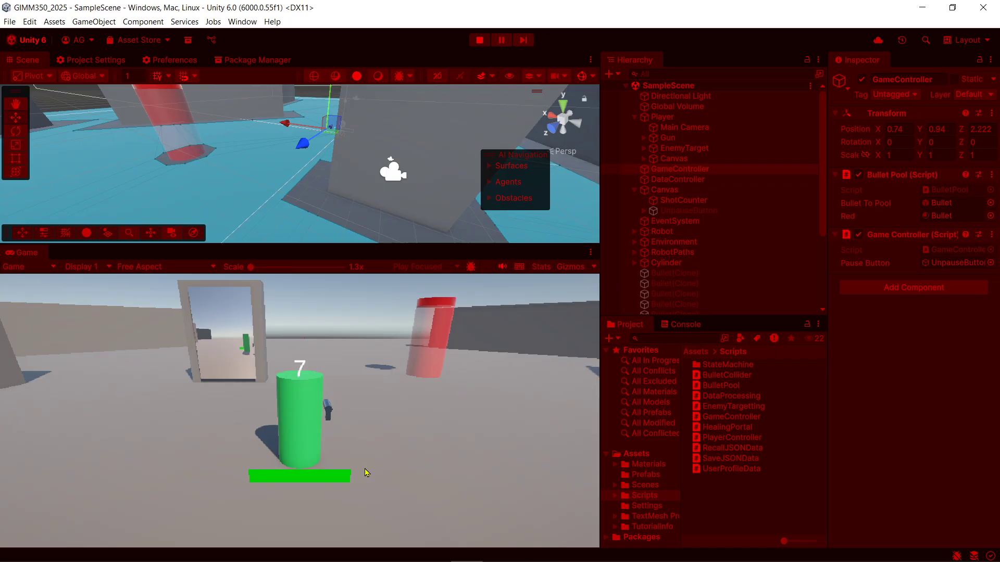
Turn the player and fire several shots, test pausing and resuming again, and stop play mode.
{"action": "key", "text": "d"}
{"action": "left_click", "coordinate": [336, 373]}
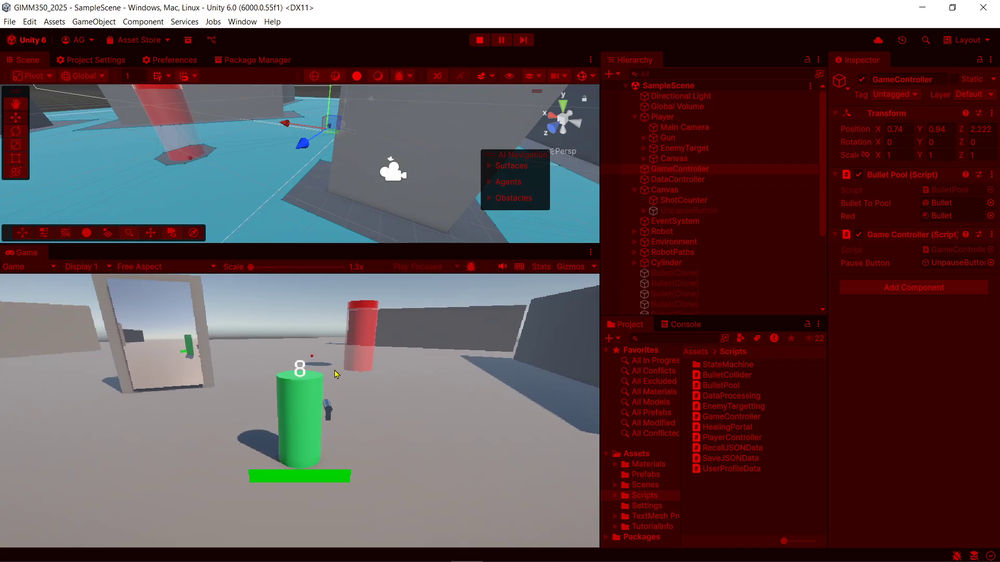
{"action": "key", "text": "a"}
{"action": "left_click", "coordinate": [336, 371]}
{"action": "key", "text": "a"}
{"action": "left_click", "coordinate": [335, 352]}
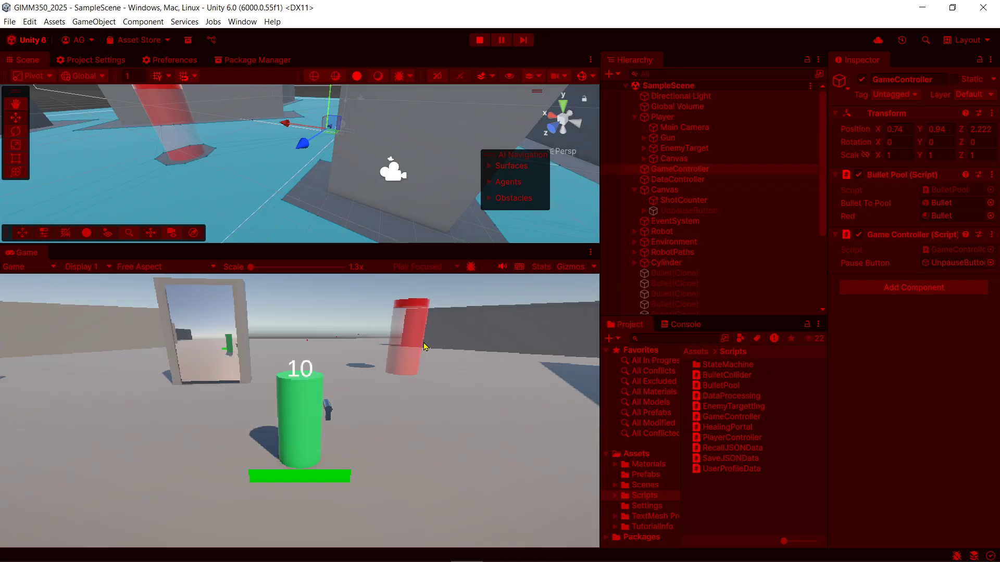
{"action": "left_click", "coordinate": [423, 342]}
{"action": "key", "text": "Escape"}
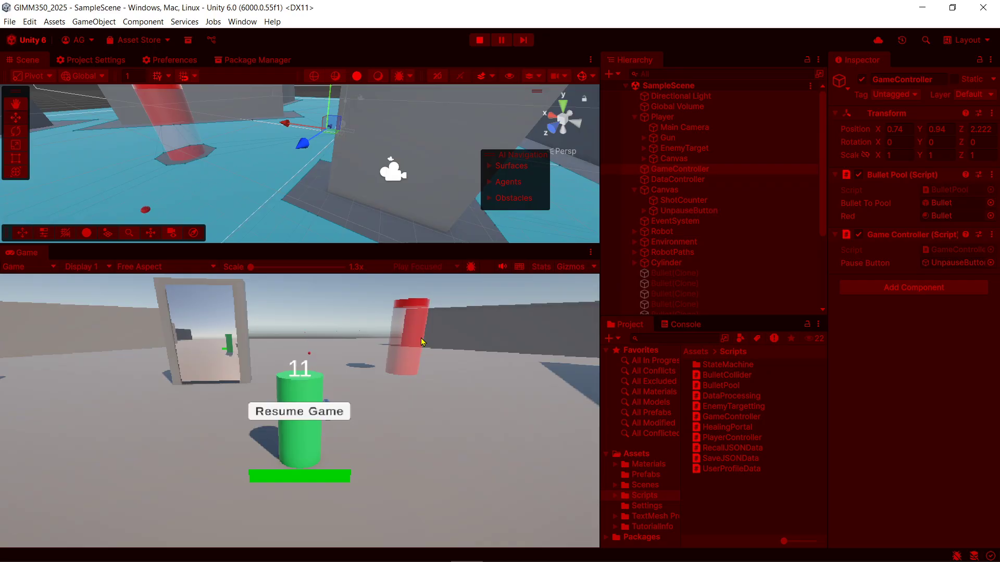
{"action": "left_click", "coordinate": [301, 414]}
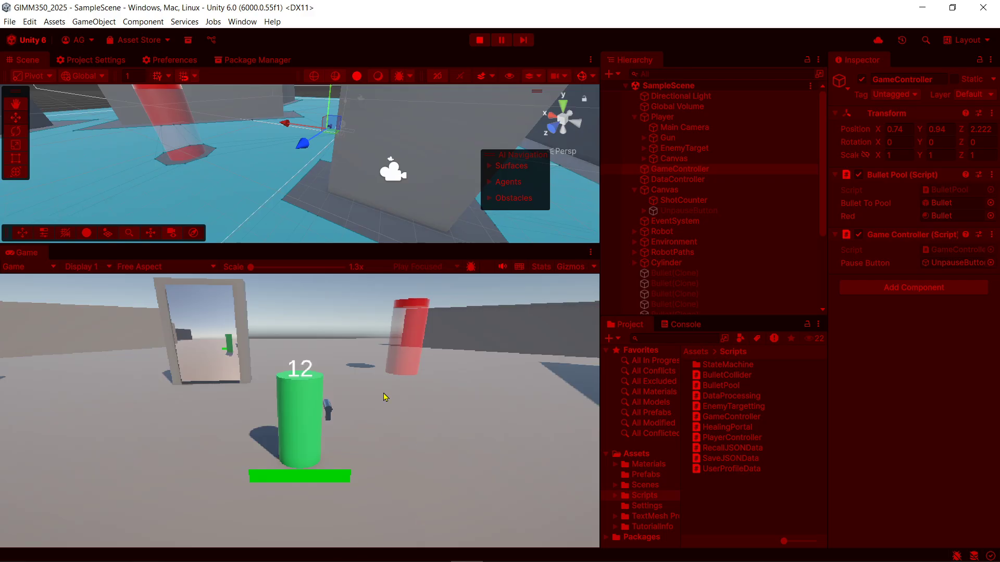
{"action": "left_click", "coordinate": [480, 41]}
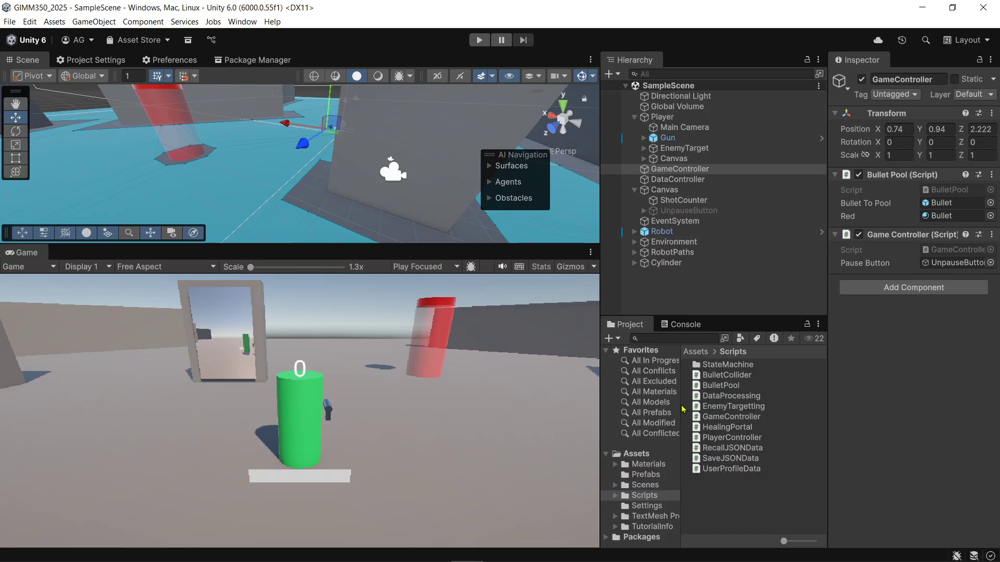